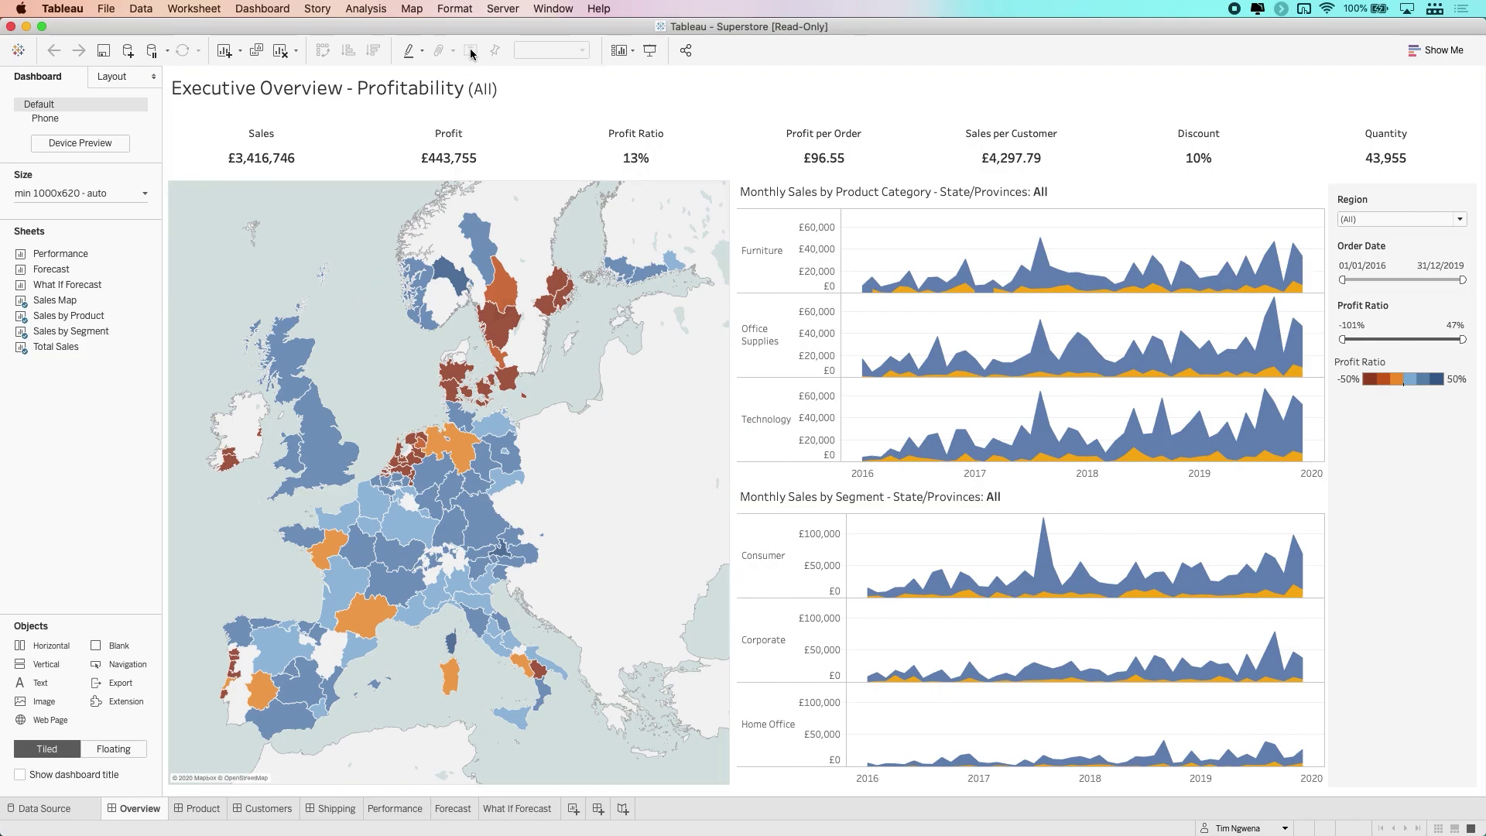
Open Tableau Desktop's Server menu over the Overview dashboard
left_click(503, 16)
Publish the workbook as 'Superstore' to Tableau Online, with Metrics as the destination project
left_click(551, 74)
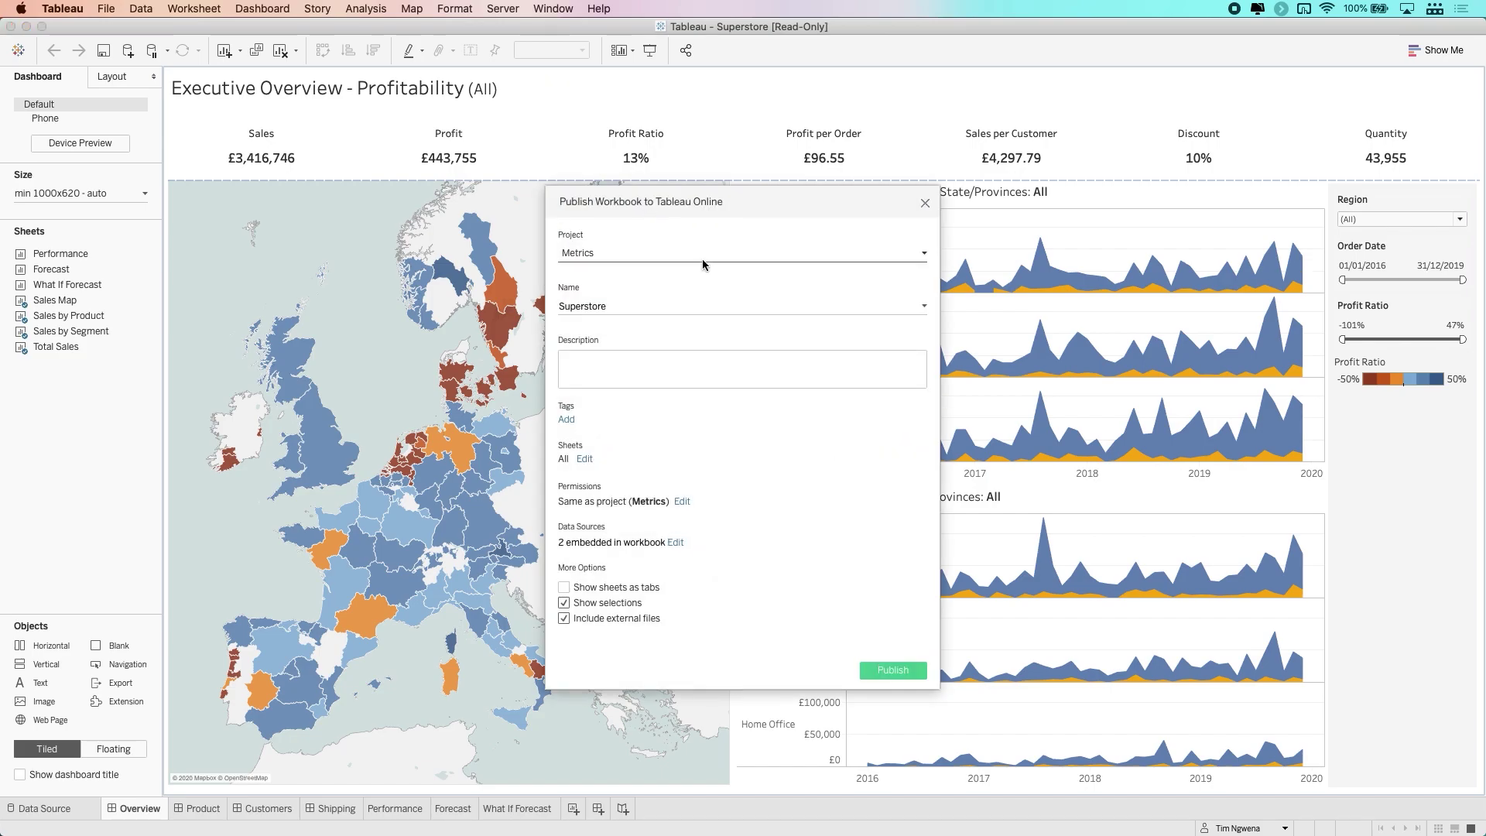
left_click(693, 256)
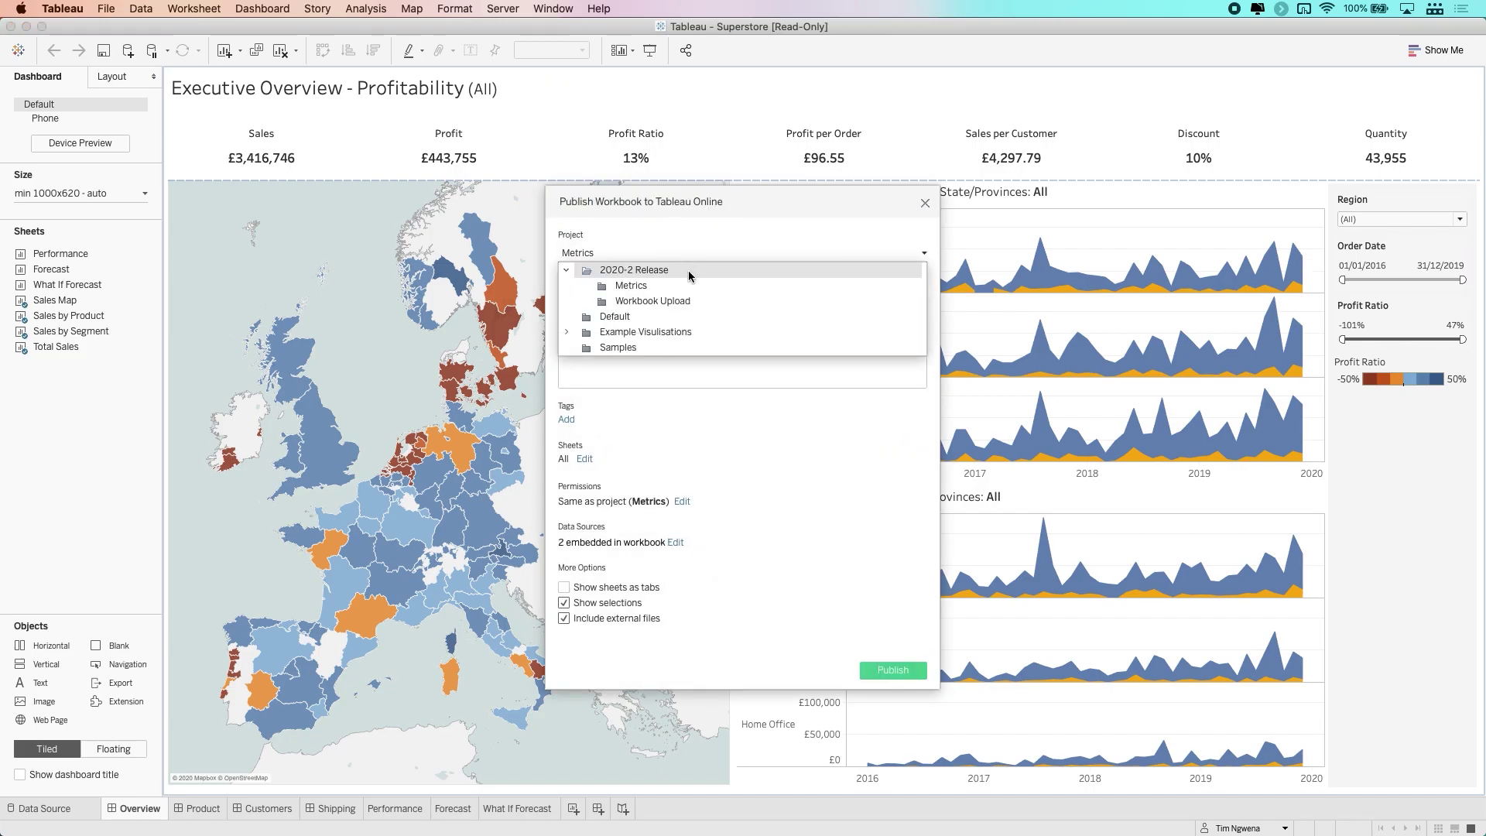
left_click(677, 285)
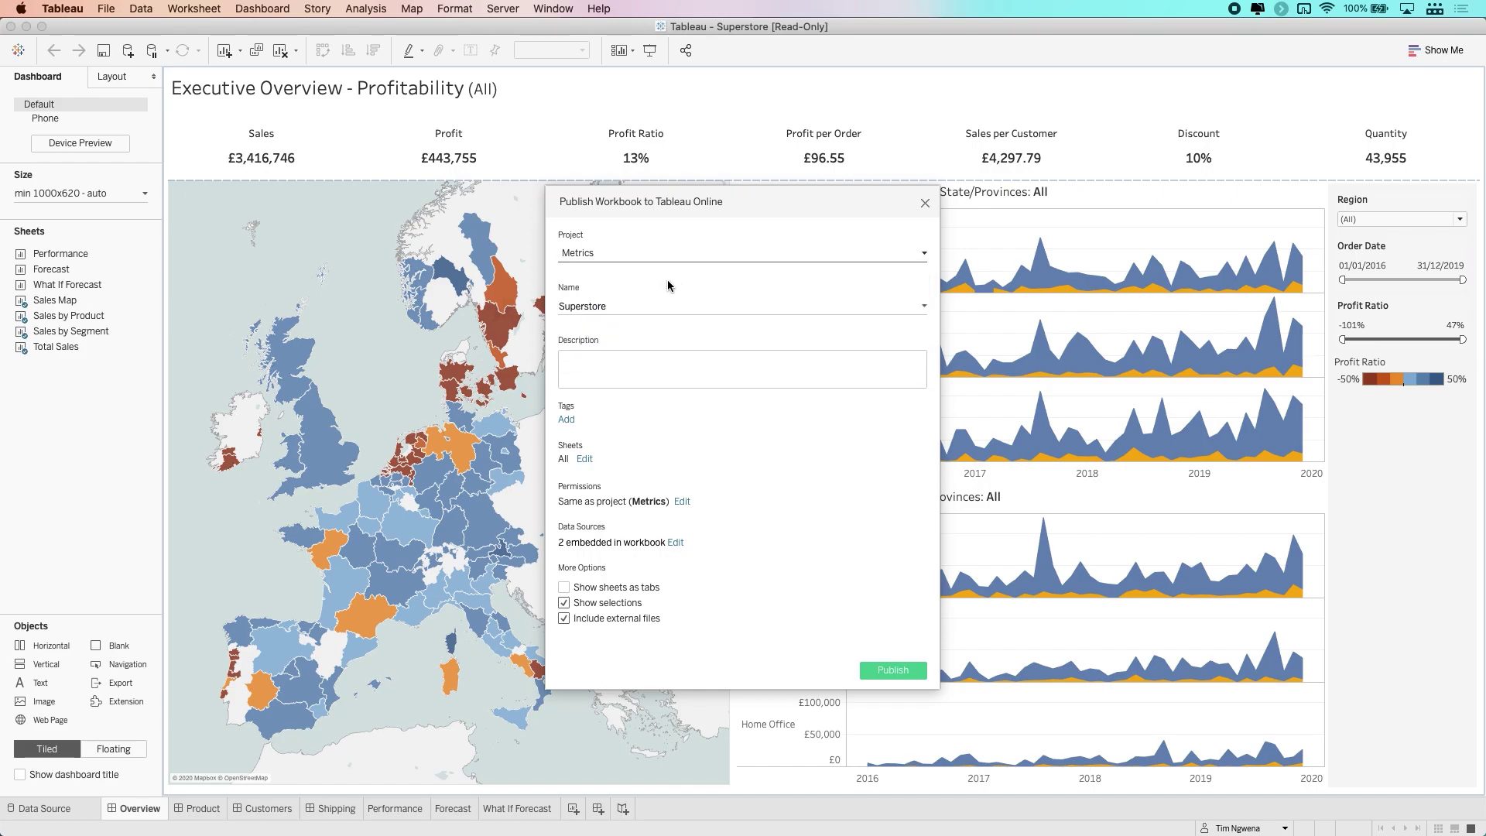
left_click(892, 671)
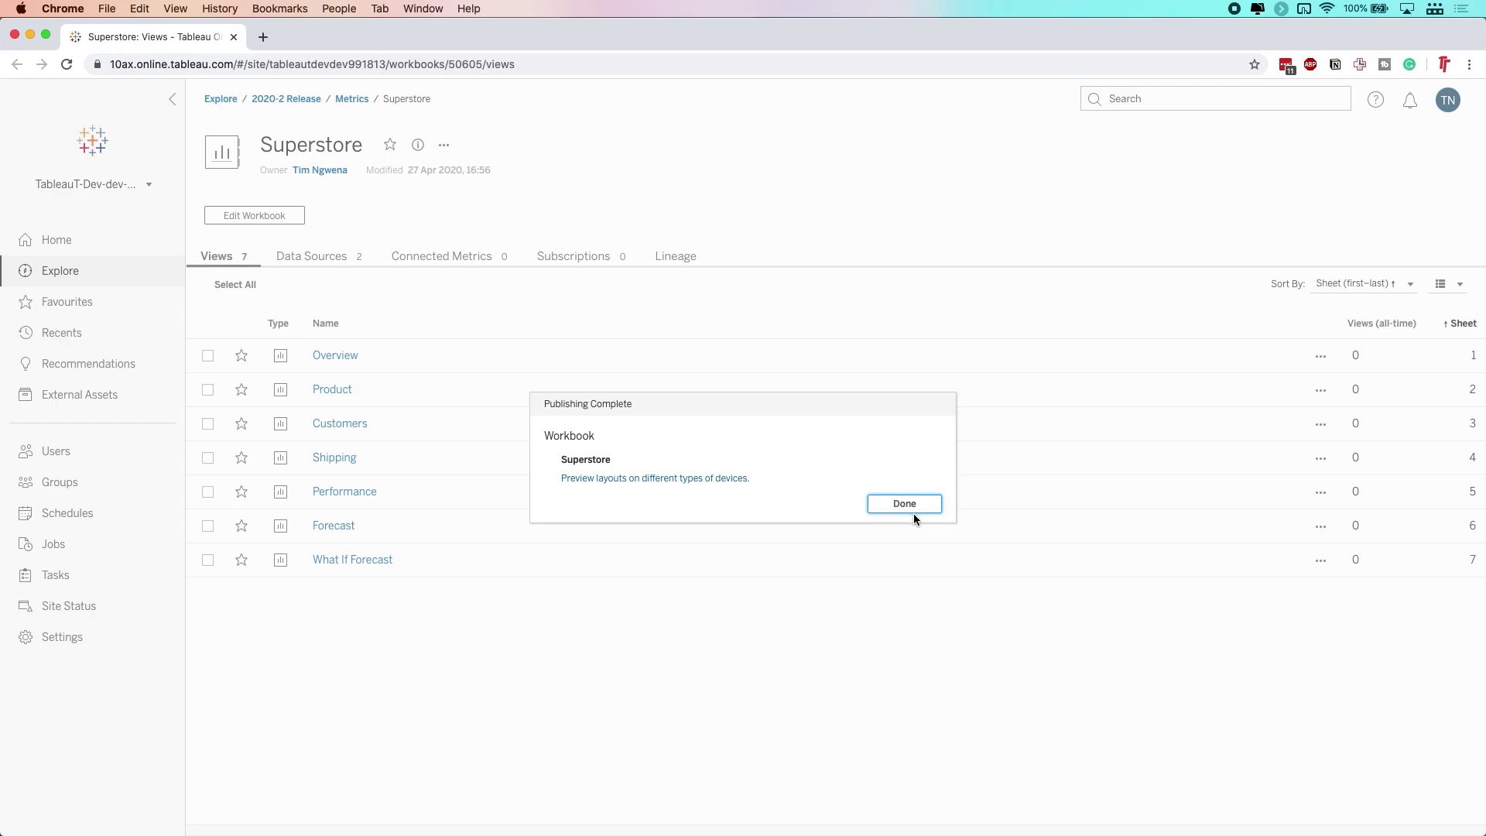
Dismiss the publish notice, show the views in Grid View, and open the Overview dashboard
left_click(913, 509)
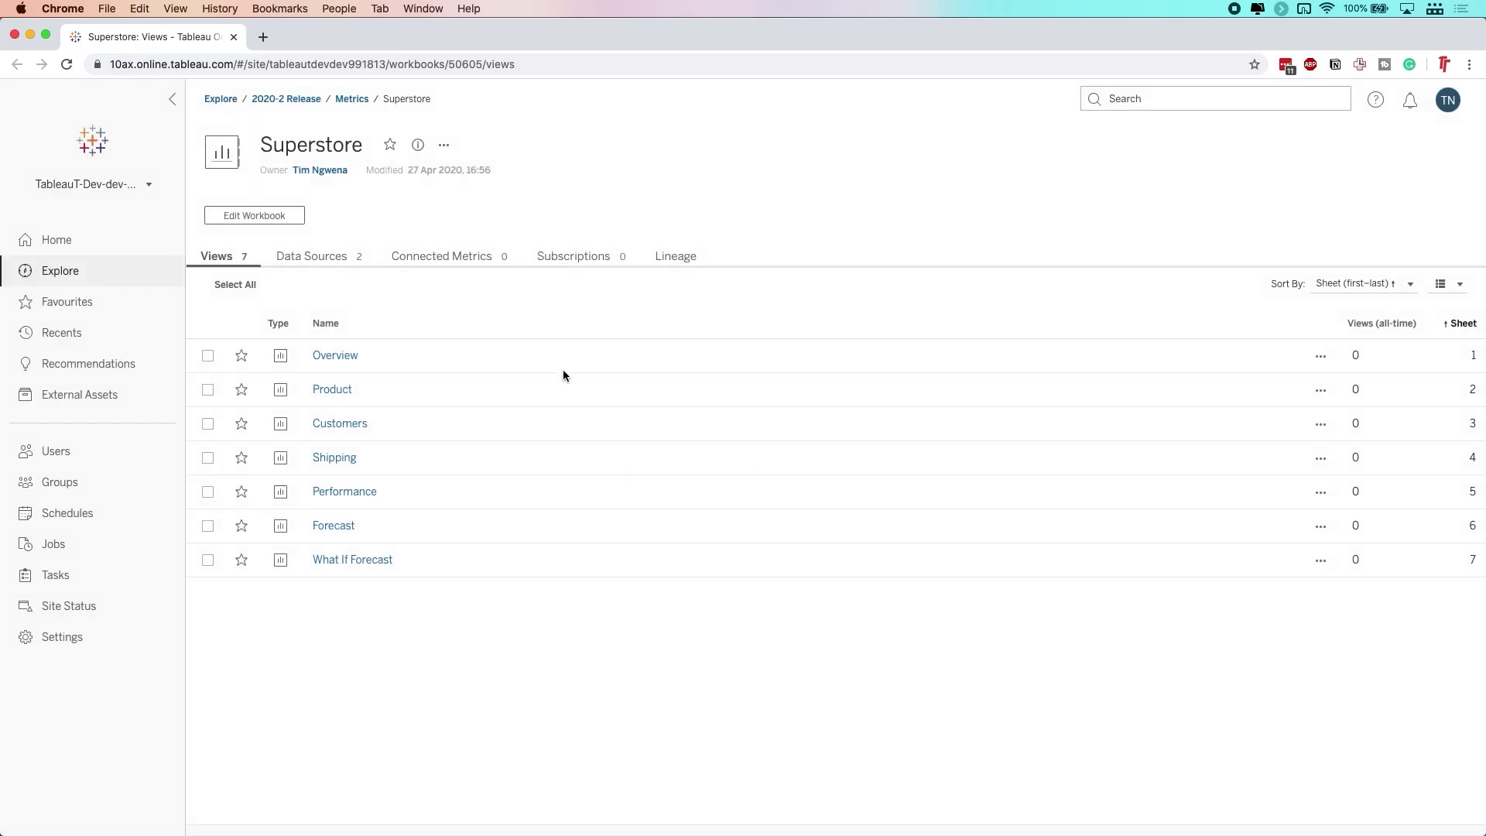
left_click(1449, 283)
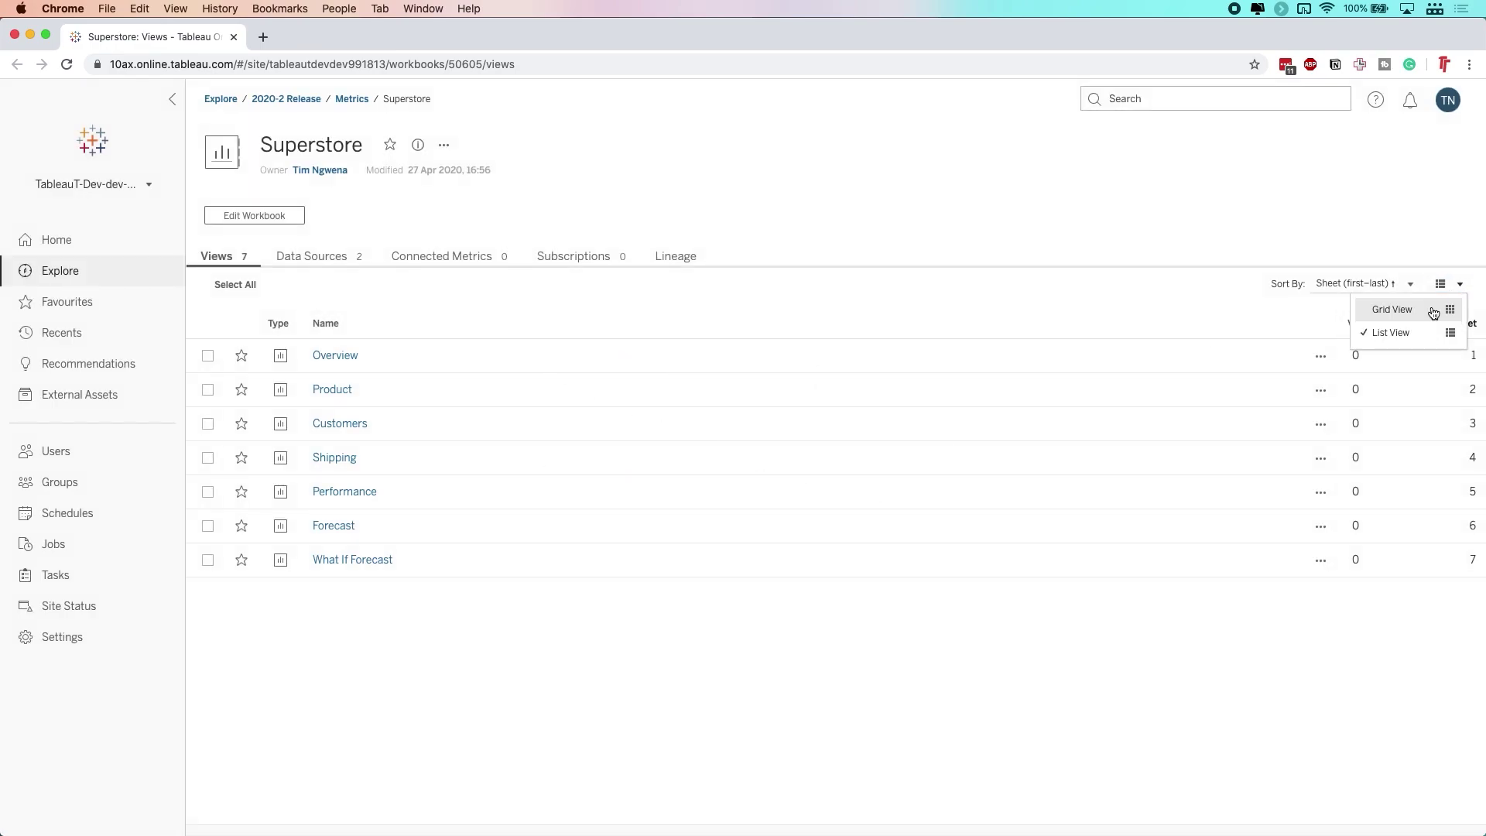
left_click(1416, 315)
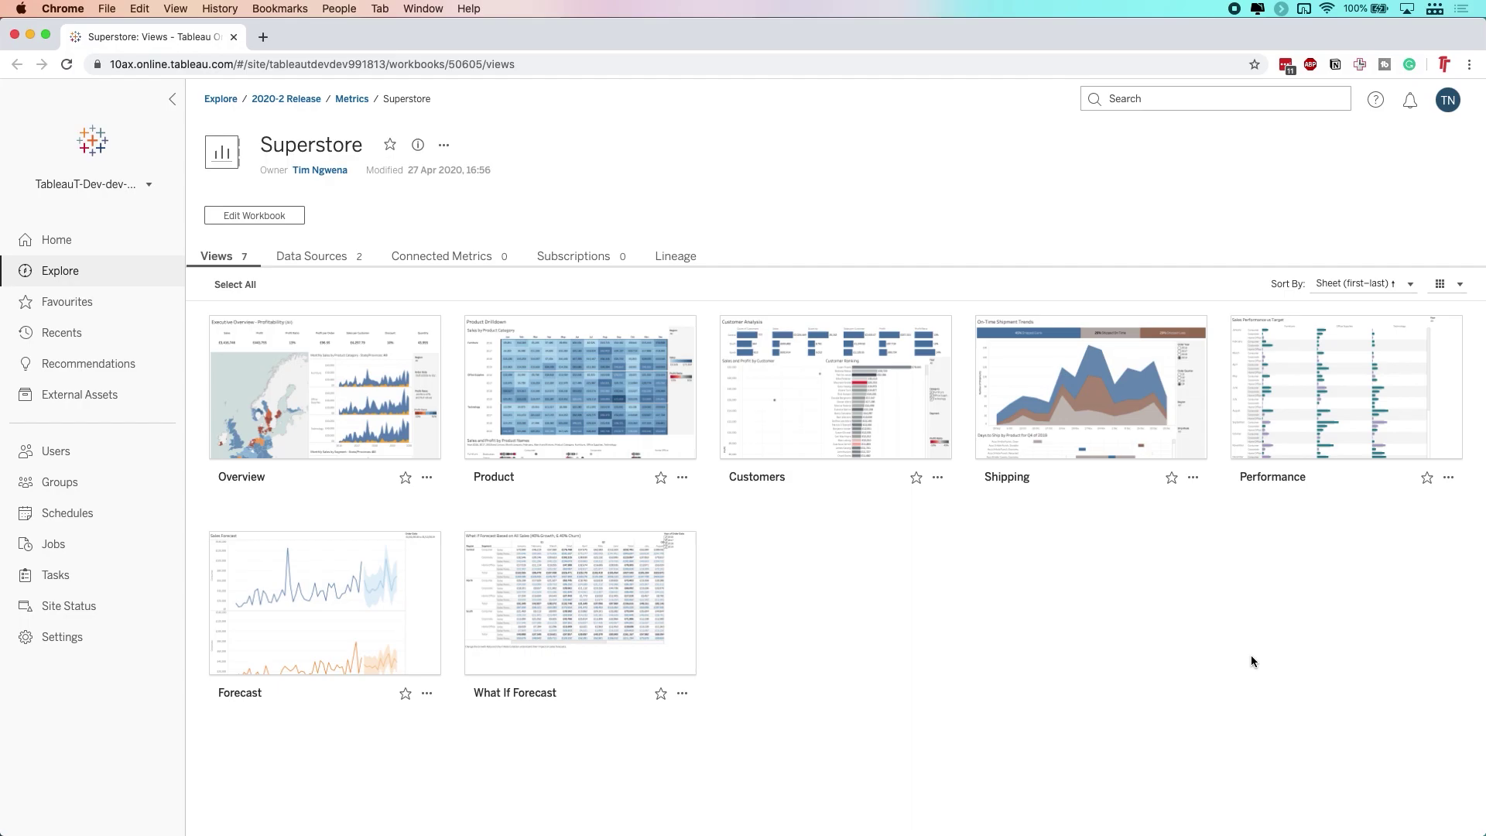
left_click(316, 407)
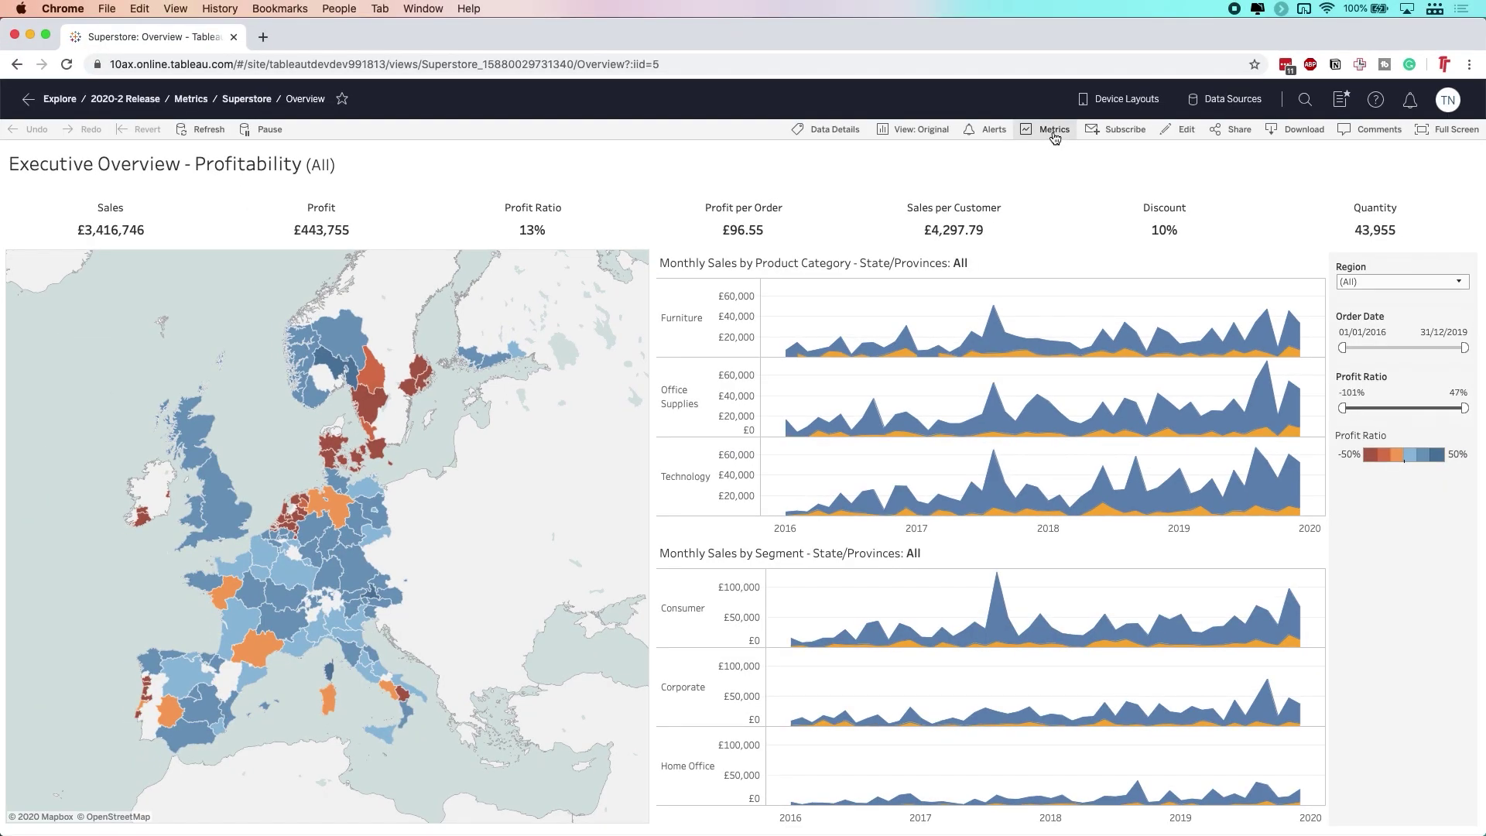
Start a metric from the Furniture August 2017 mark, keeping SUM(Sales) after trying SUM(Profit)
left_click(1053, 136)
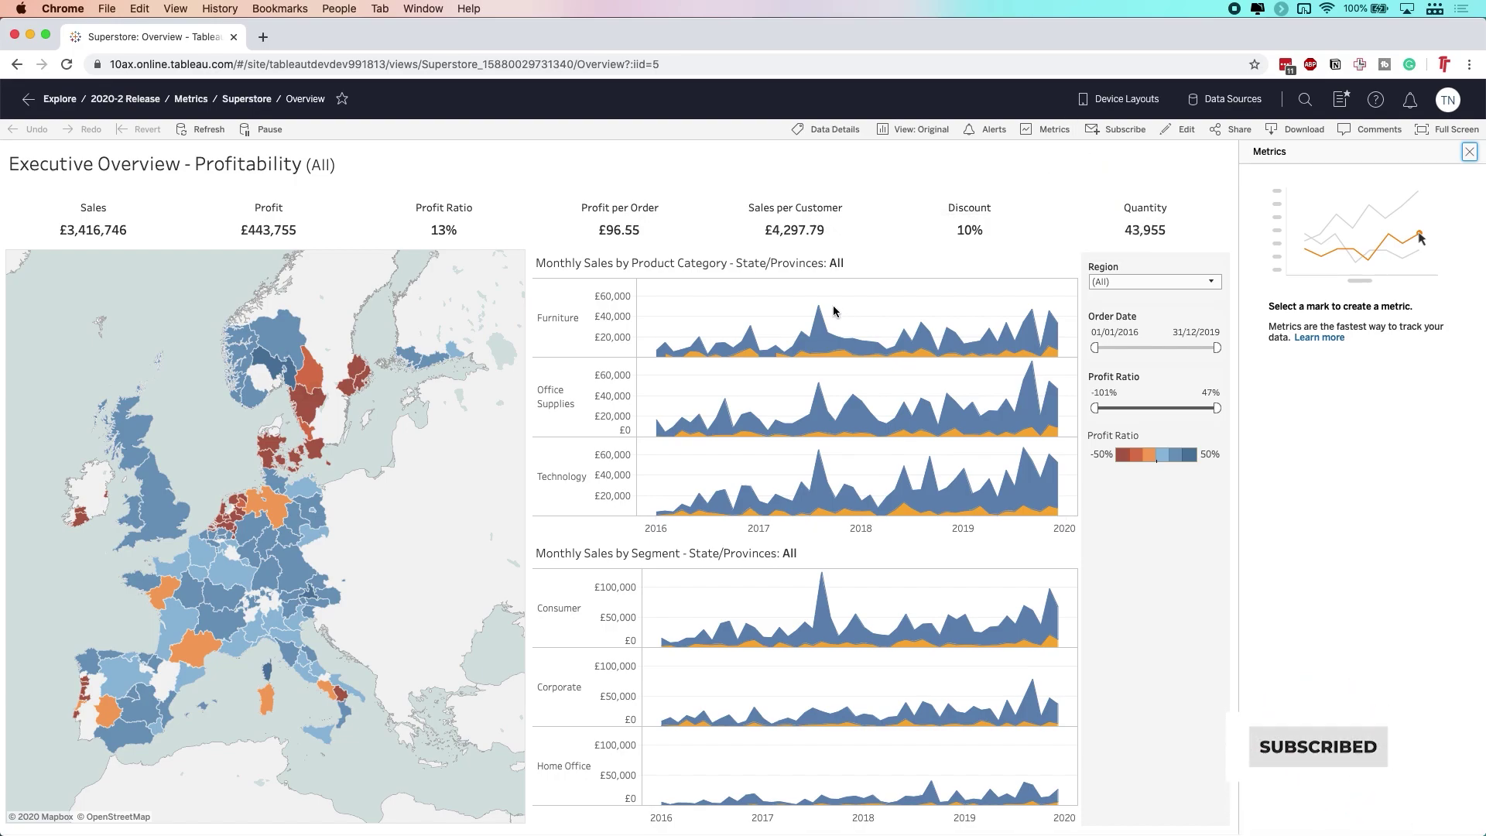
mouse_move(820, 310)
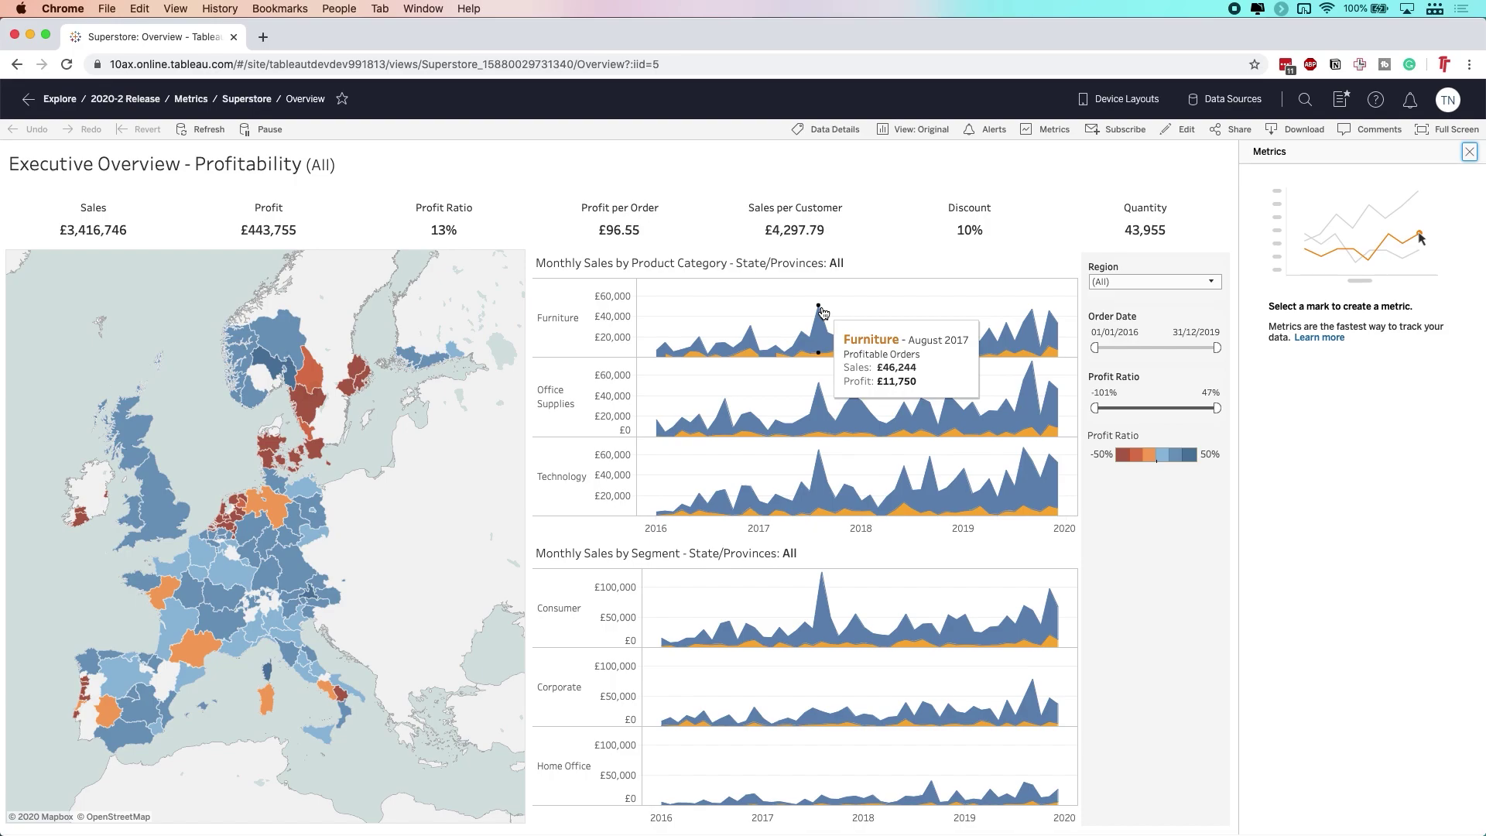
left_click(823, 312)
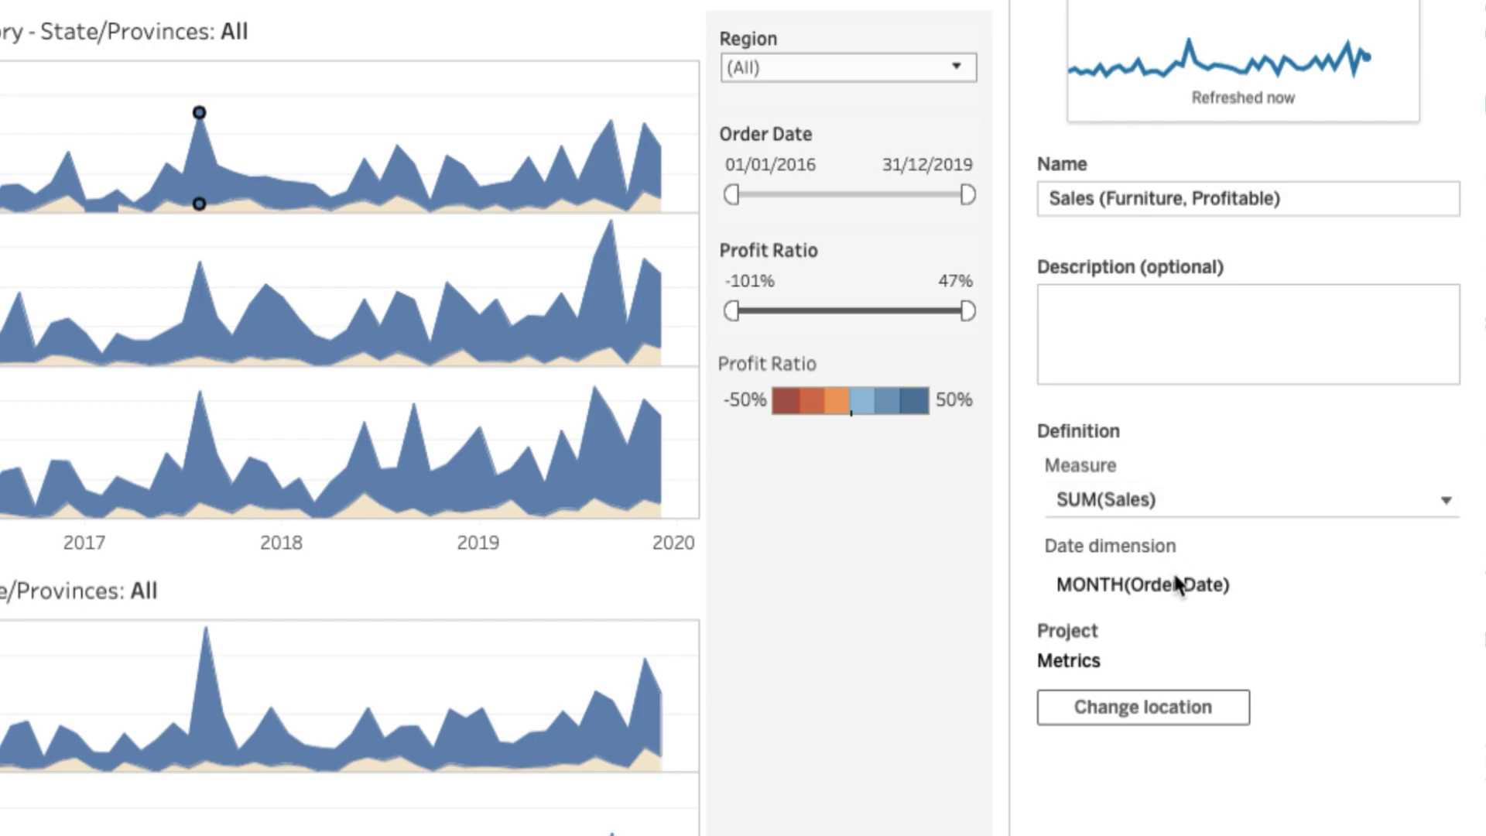
left_click(1196, 507)
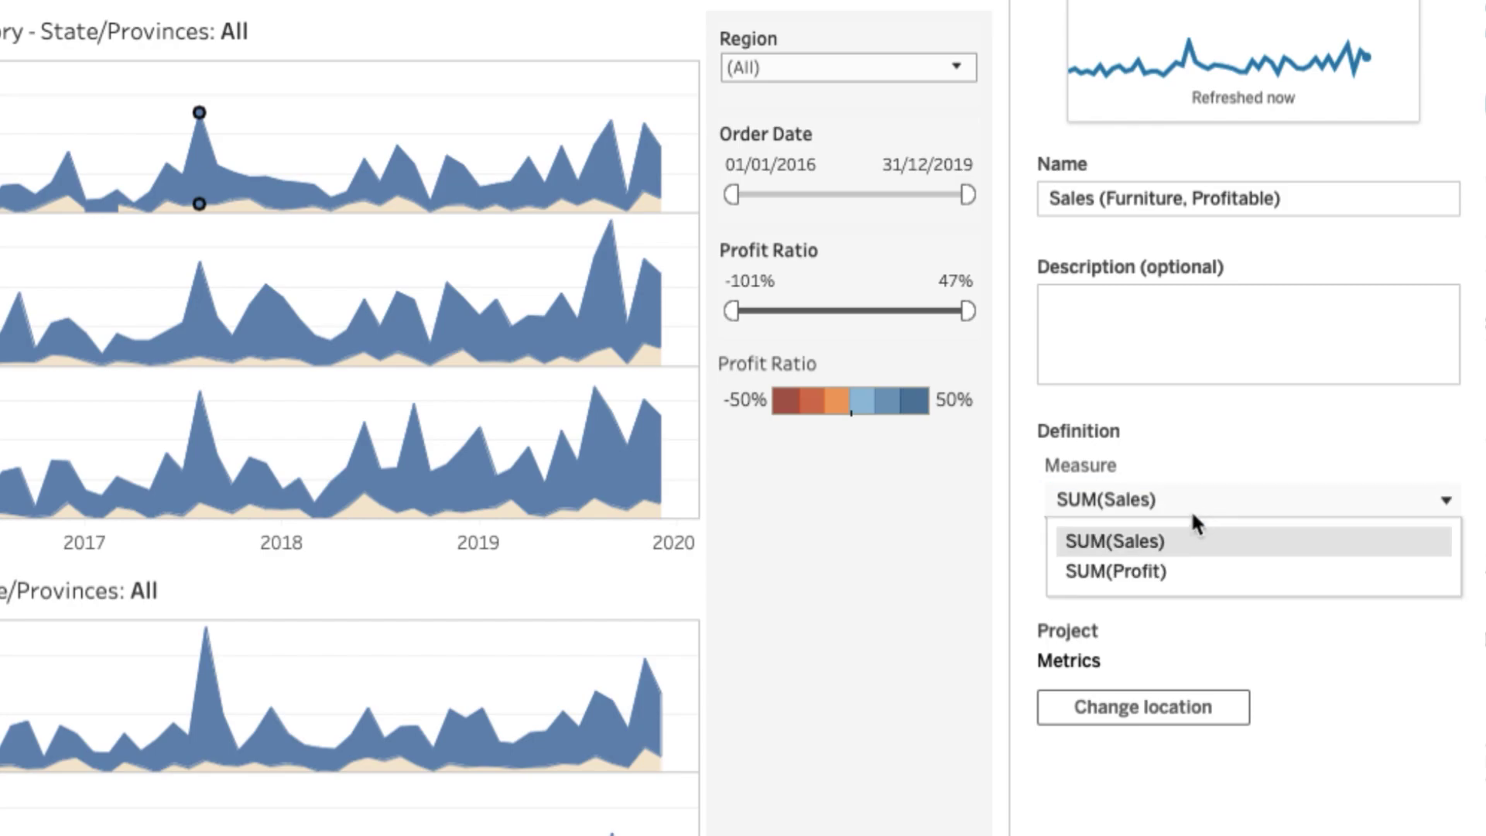
left_click(1171, 563)
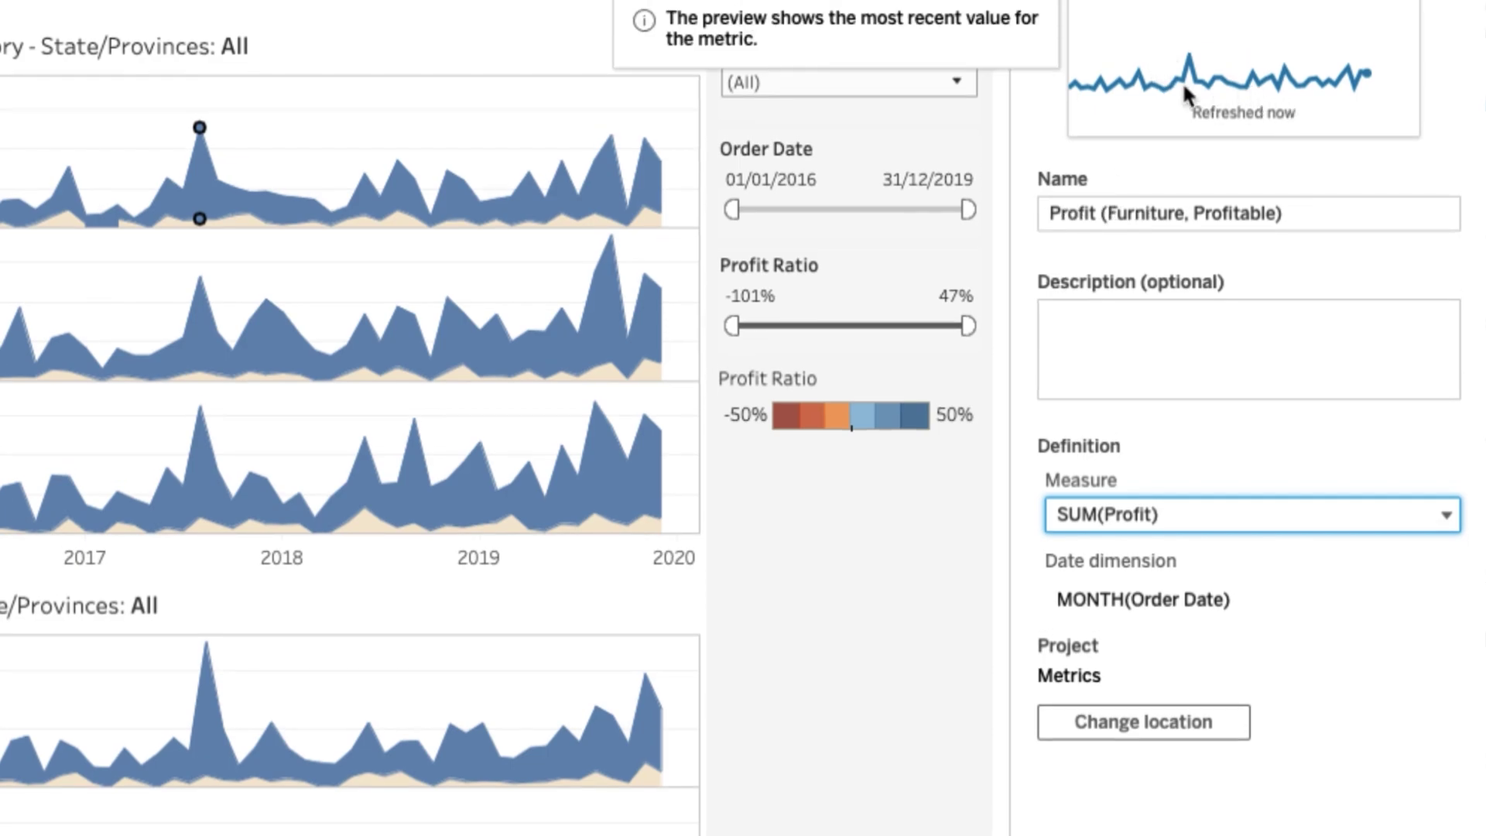
left_click(1194, 509)
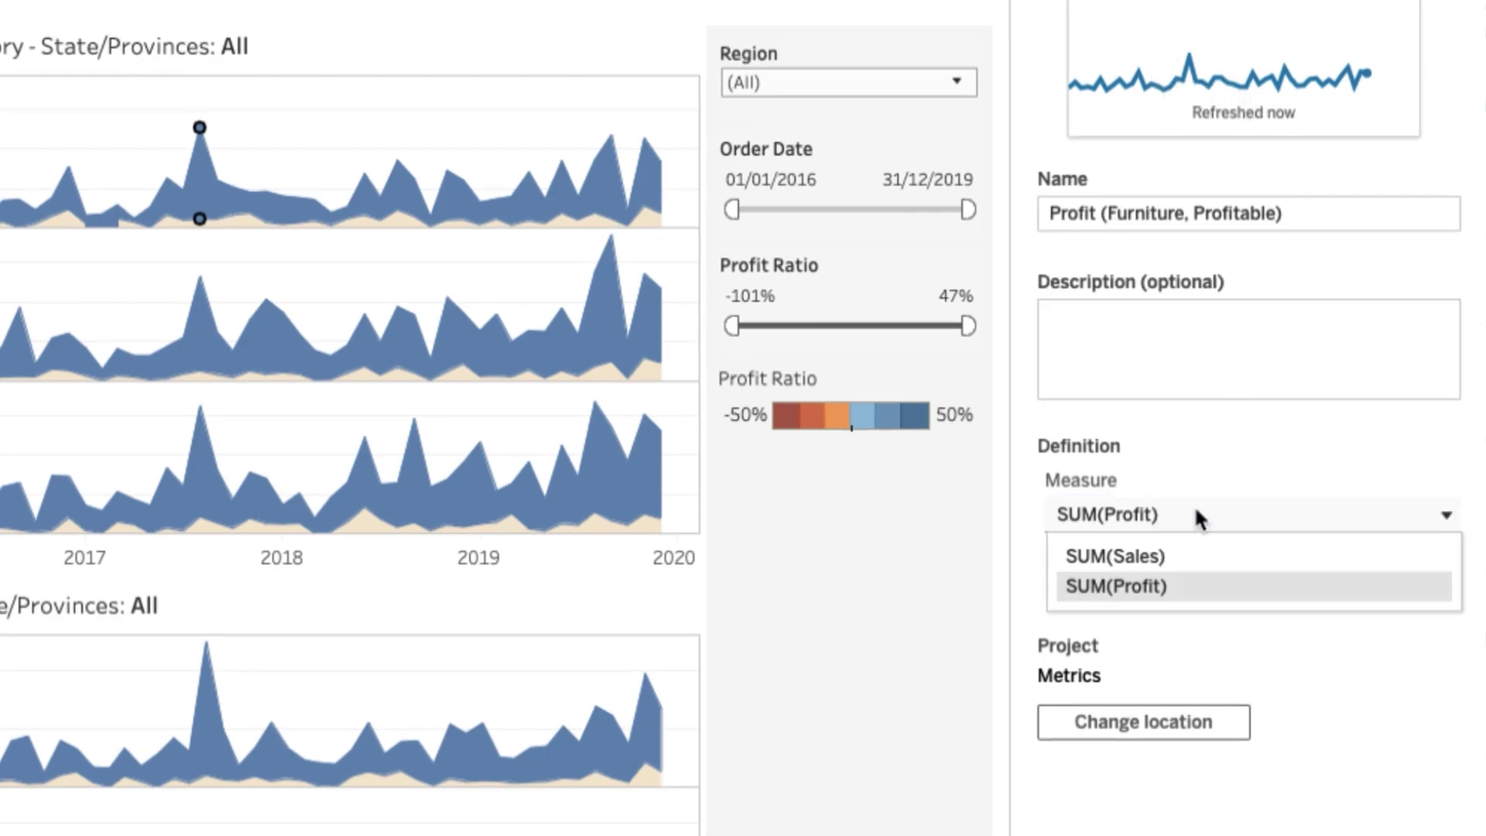
left_click(1174, 551)
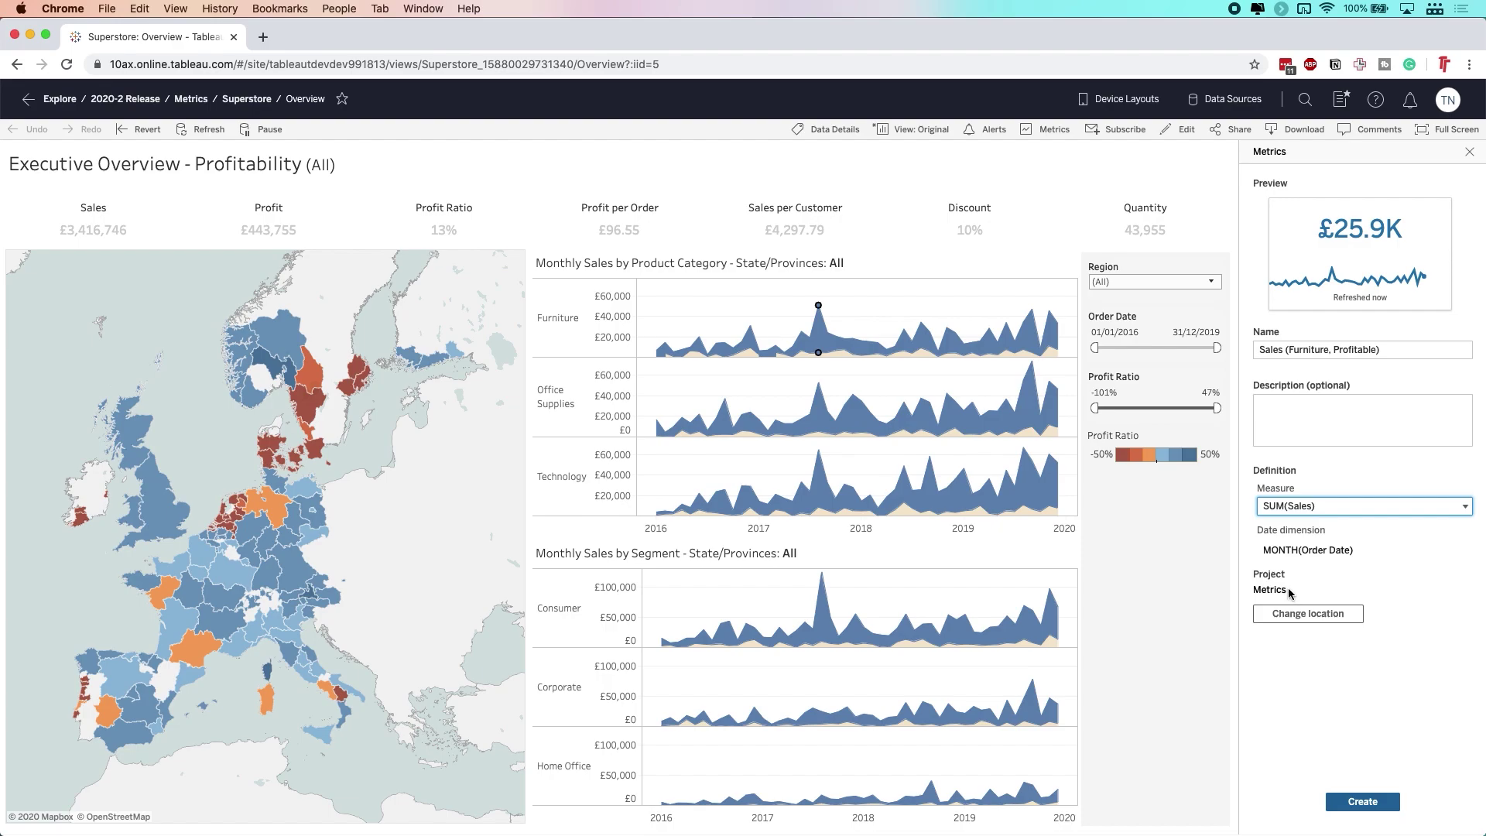
Add a short description and create the Sales (Furniture, Profitable) metric
left_click(1303, 403)
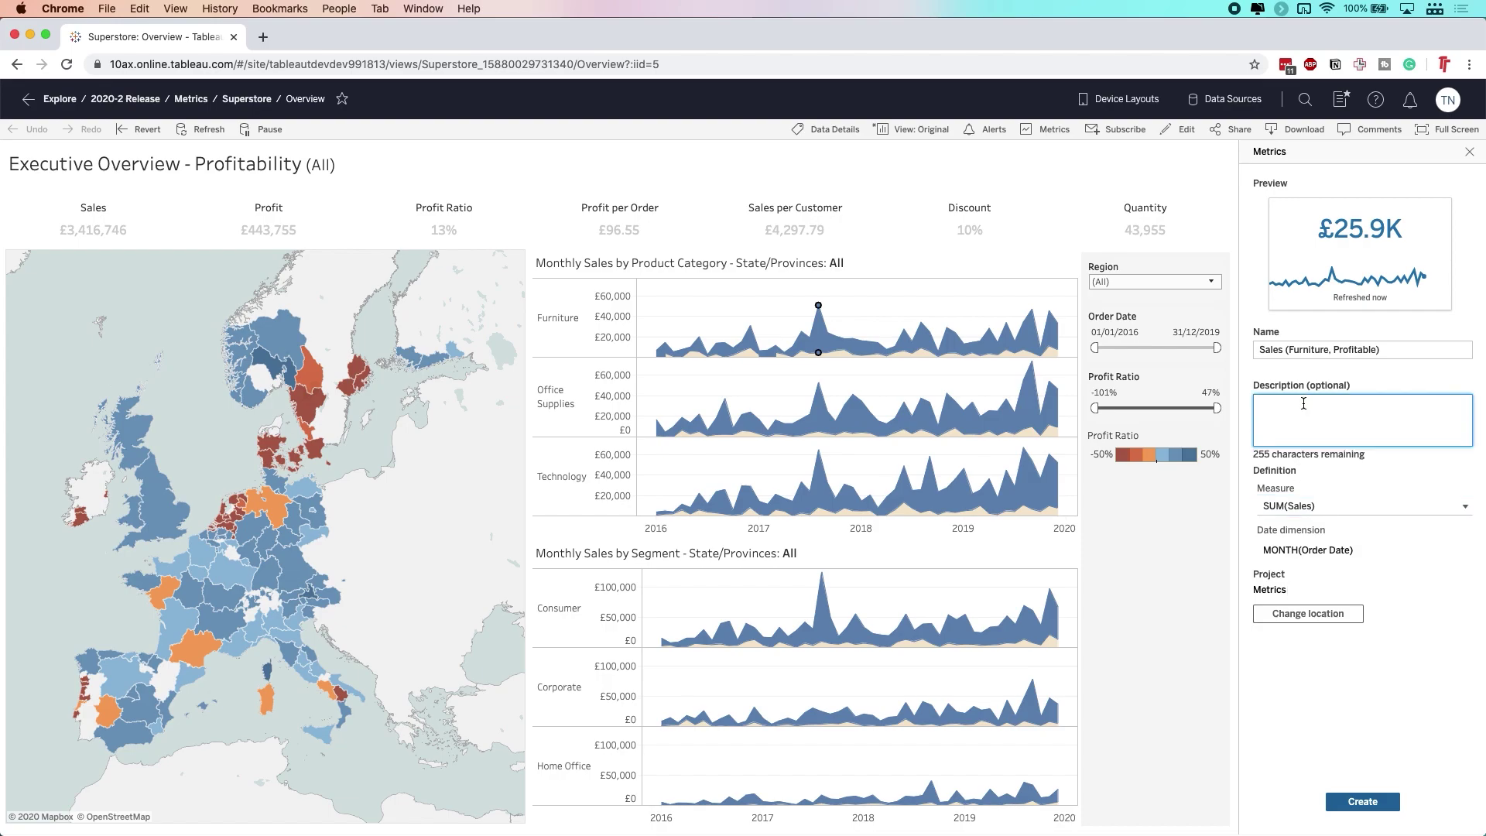
type("Basi")
type("c descri")
type("ption for this new ")
type("metric.")
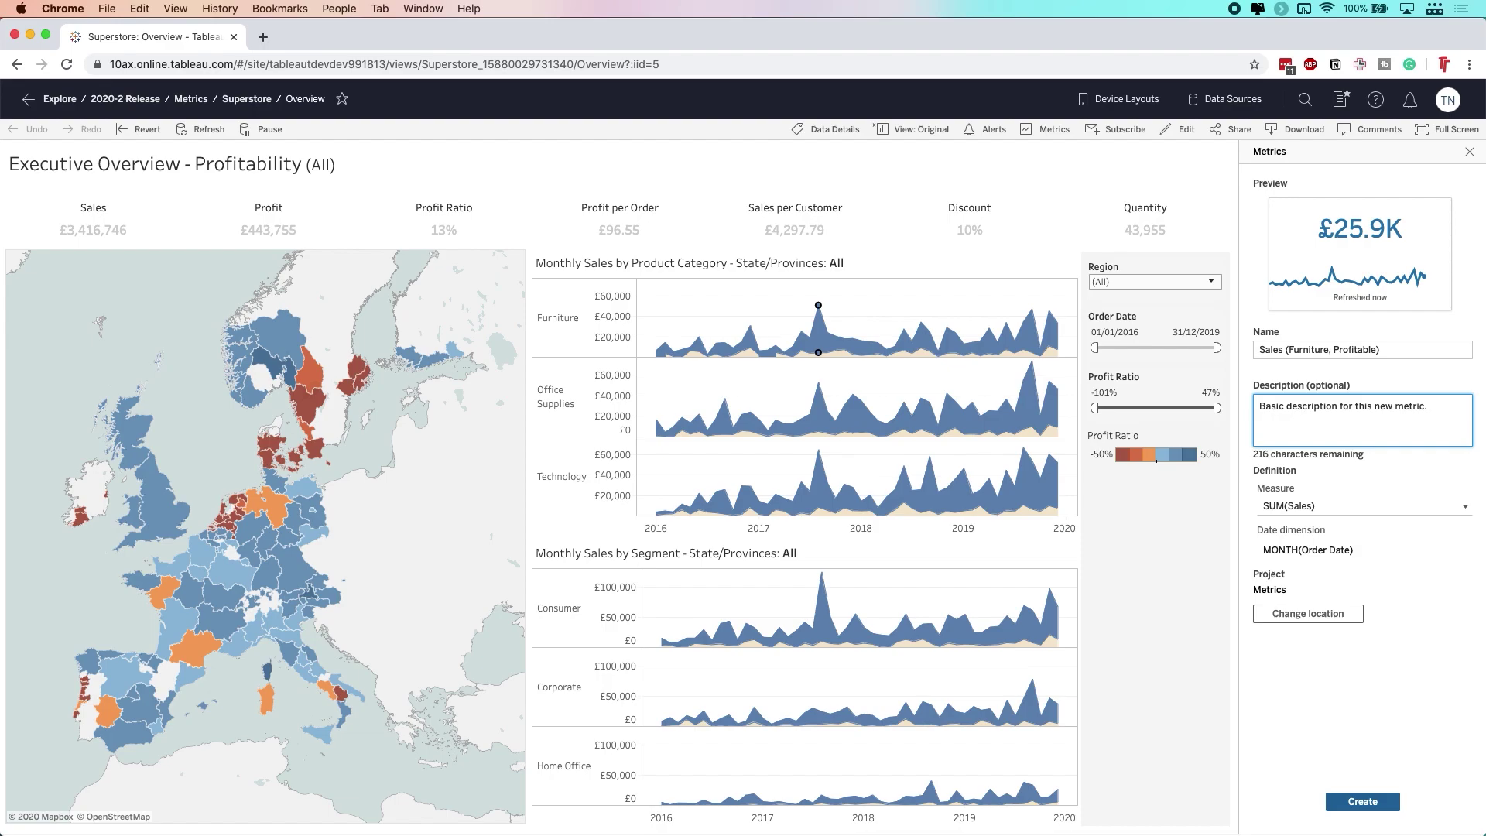
left_click(1364, 801)
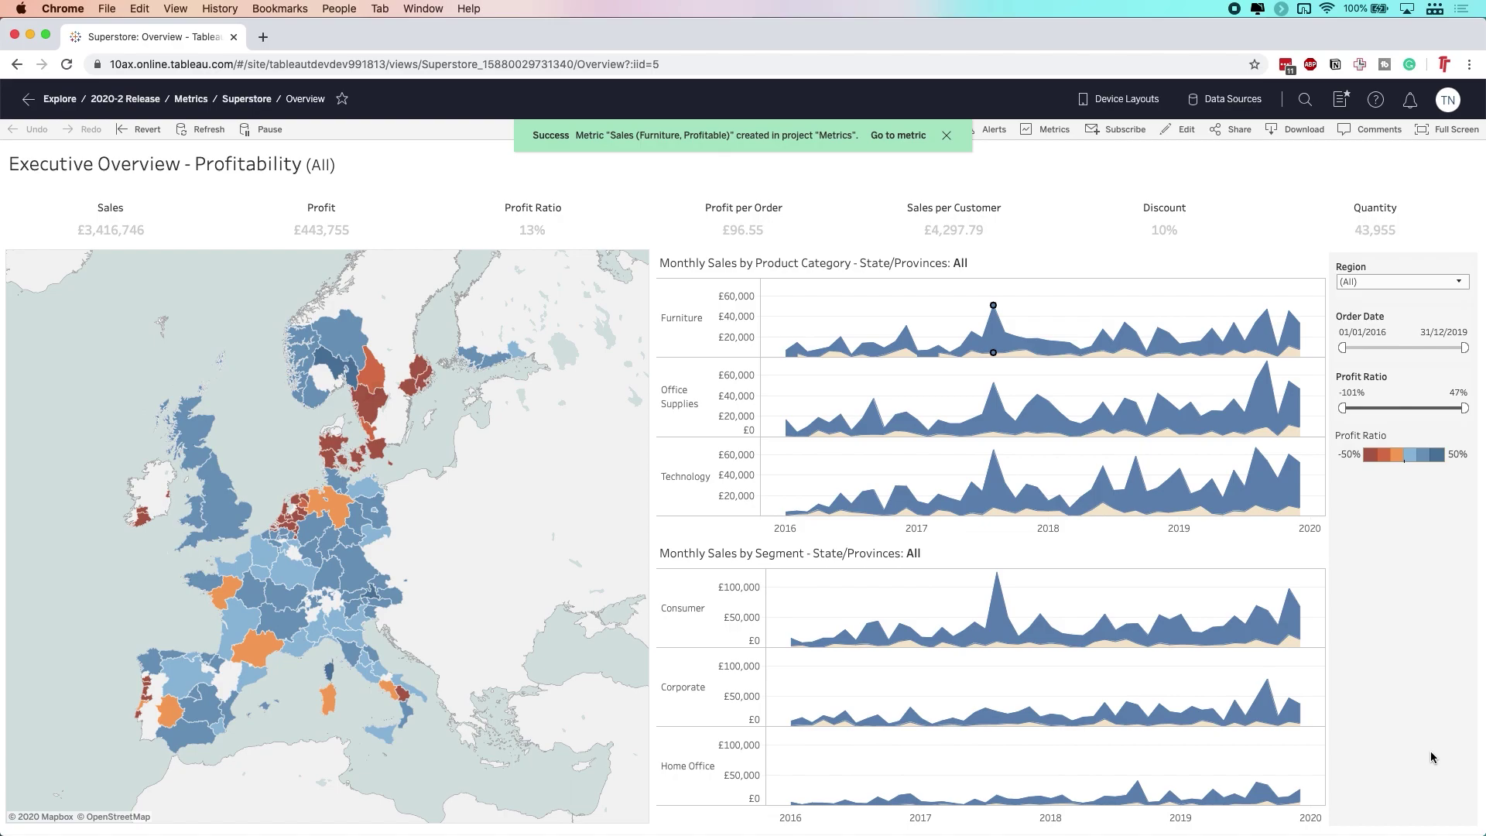
right_click(193, 101)
Open the Metrics project in a new tab and view the Sales (Furniture, Profitable) metric
left_click(273, 108)
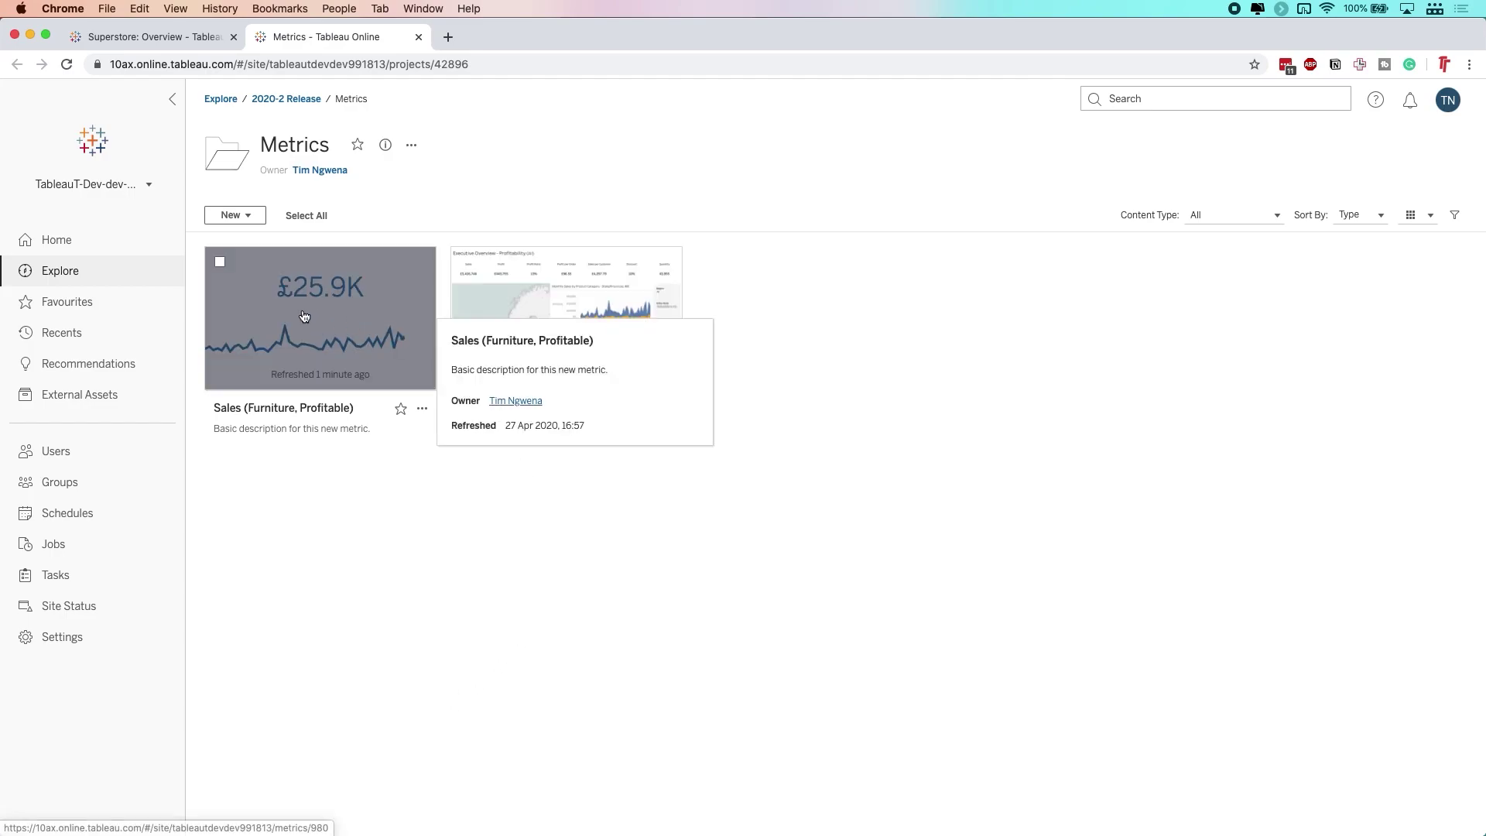
mouse_move(320, 317)
left_click(321, 297)
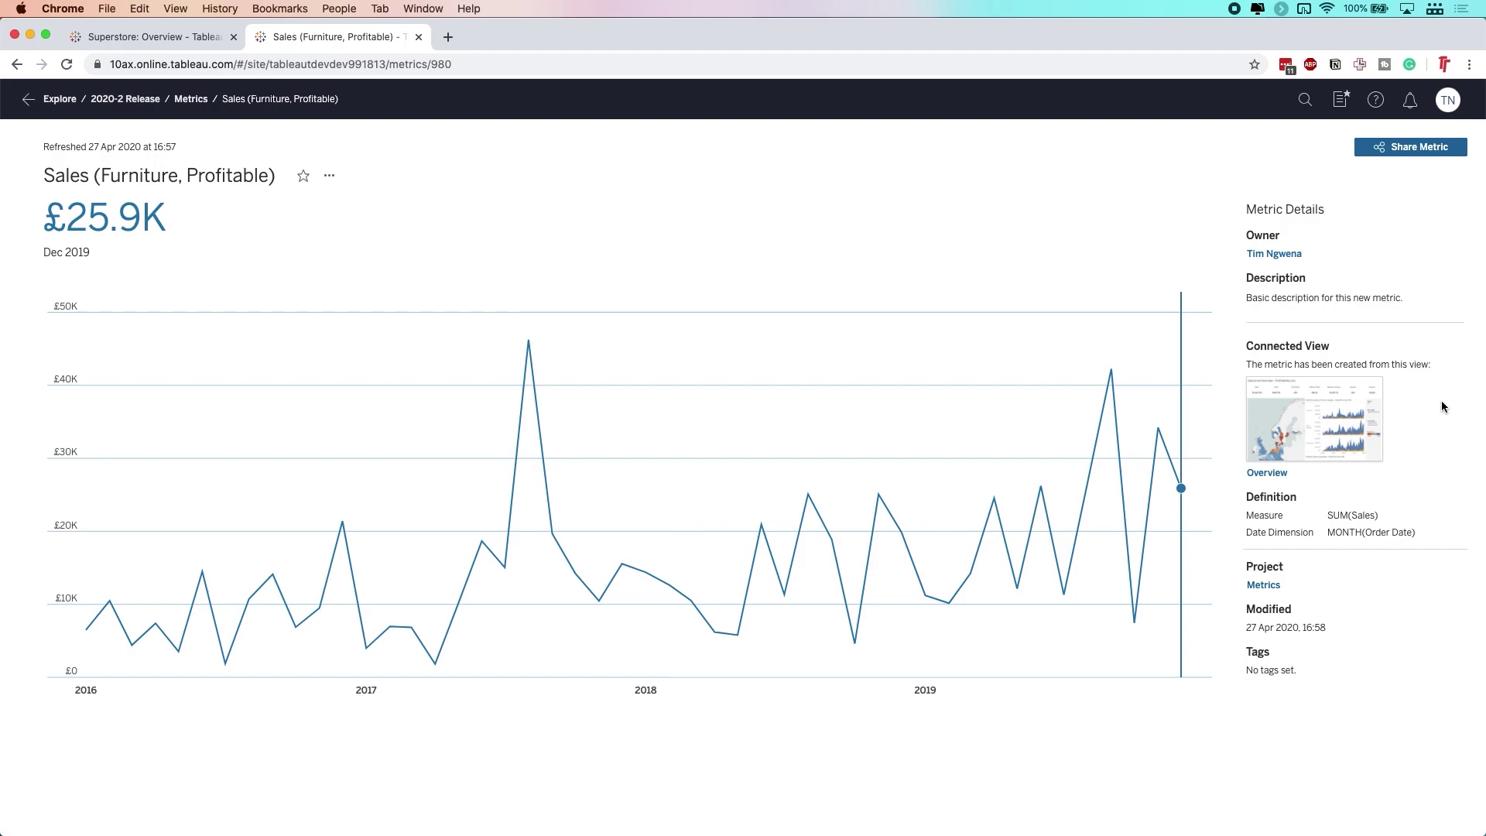
Favourite the metric and share it with Tim Ngwena with the message 'check out this metric'
left_click(301, 177)
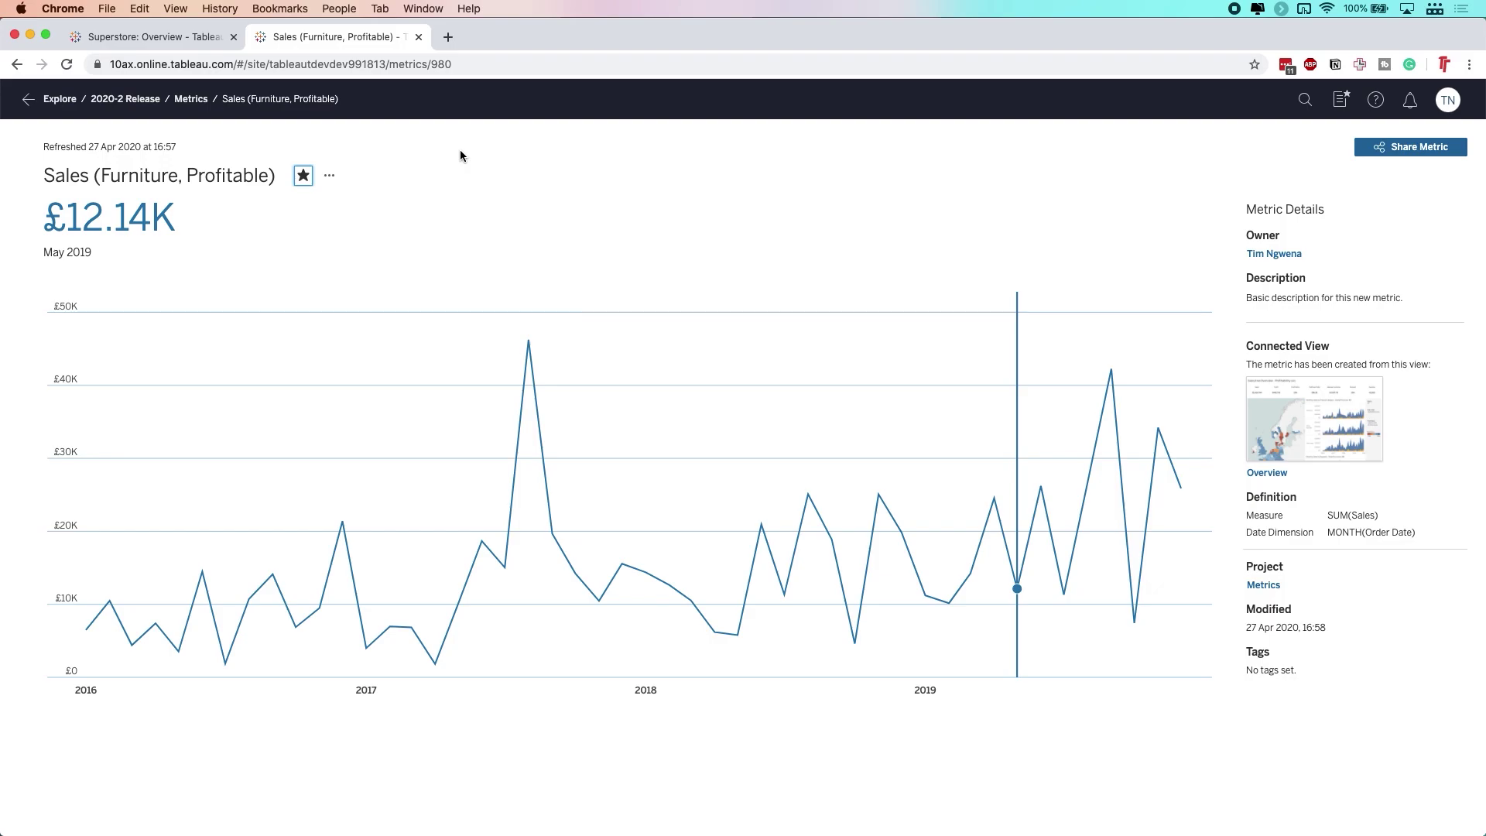
left_click(1411, 149)
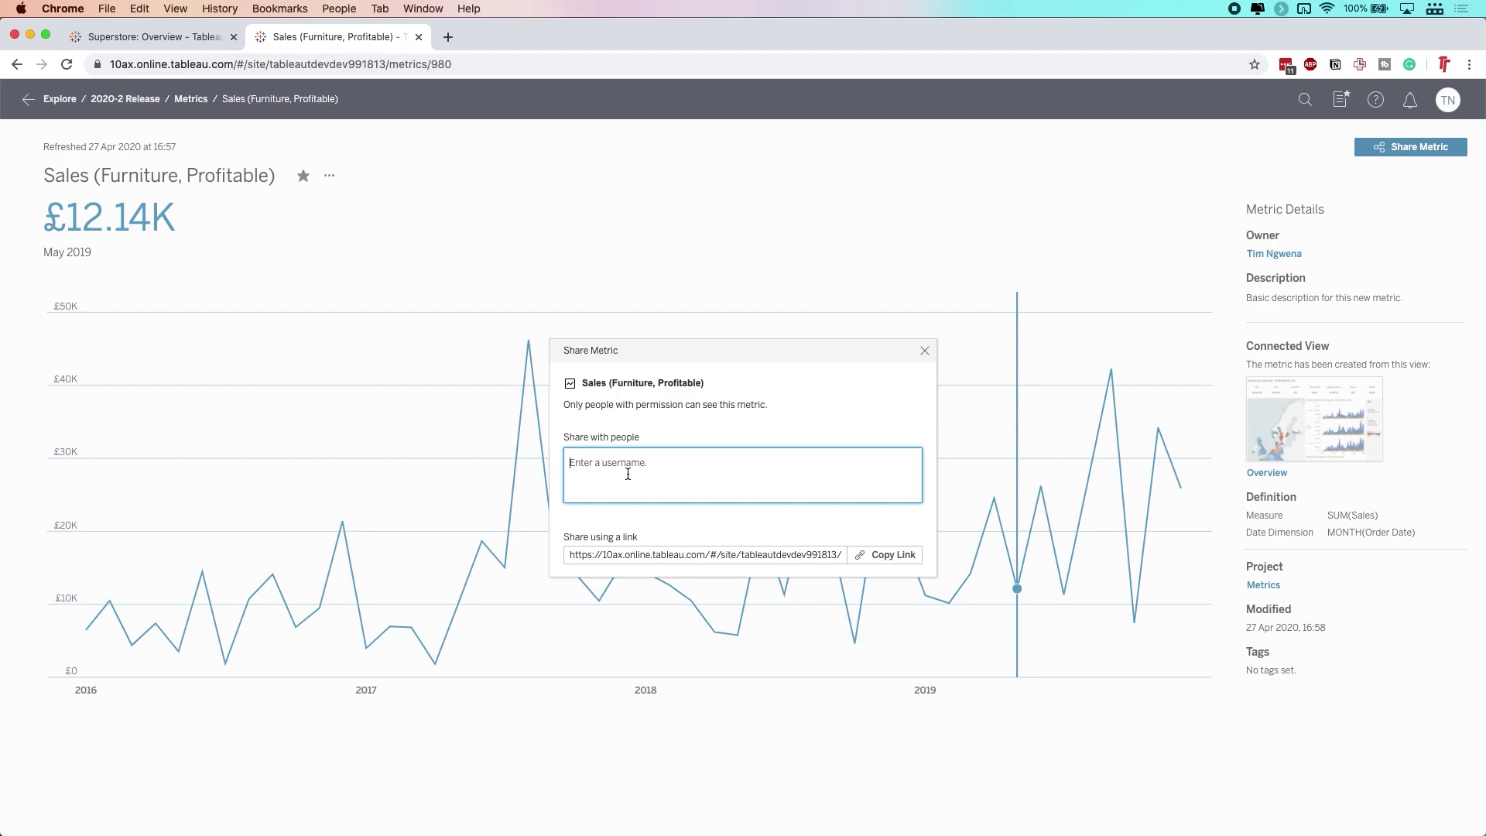
type("tim")
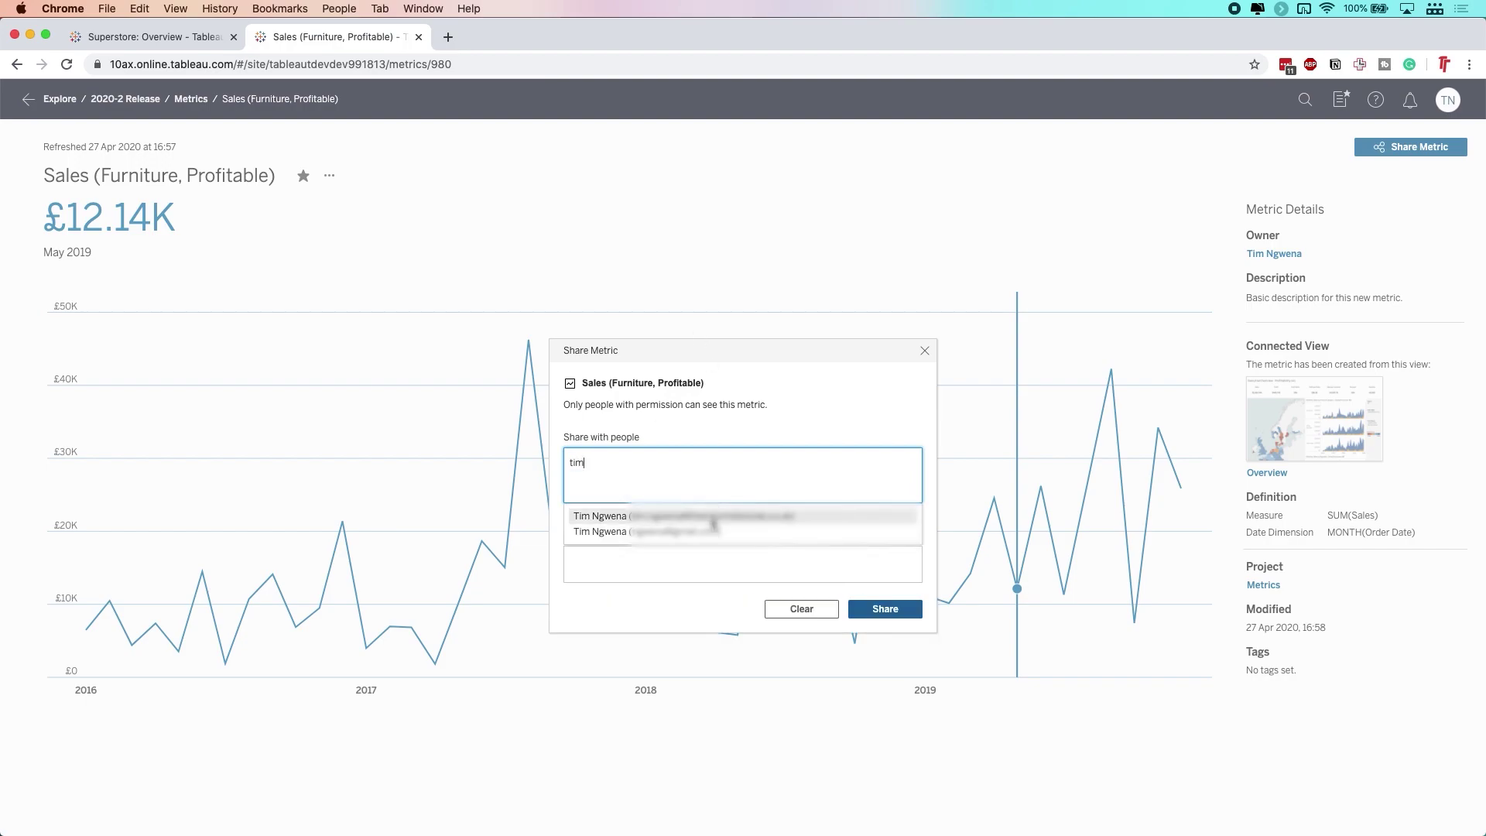
left_click(713, 524)
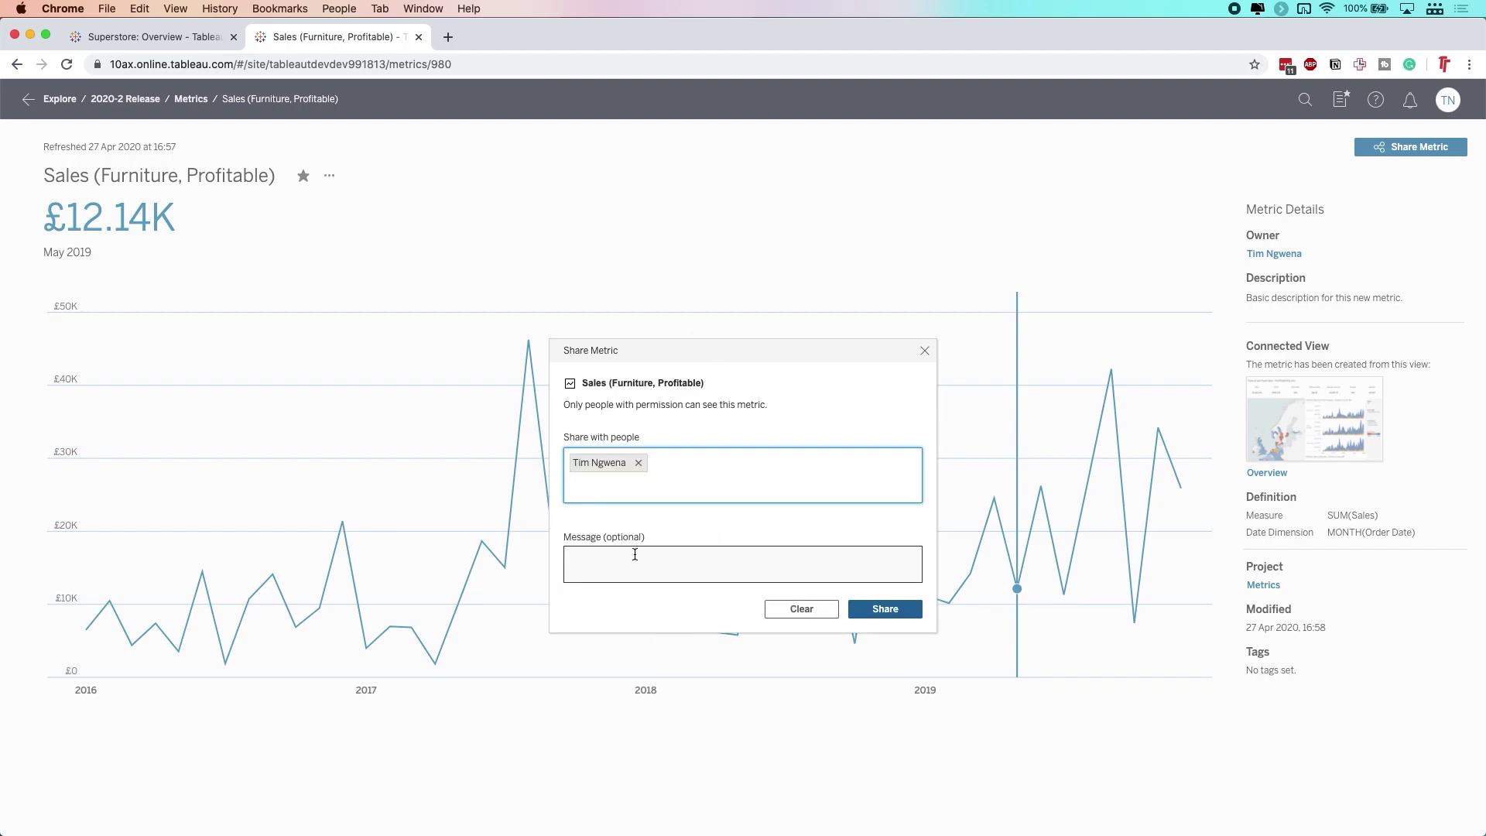
left_click(635, 555)
type("chec")
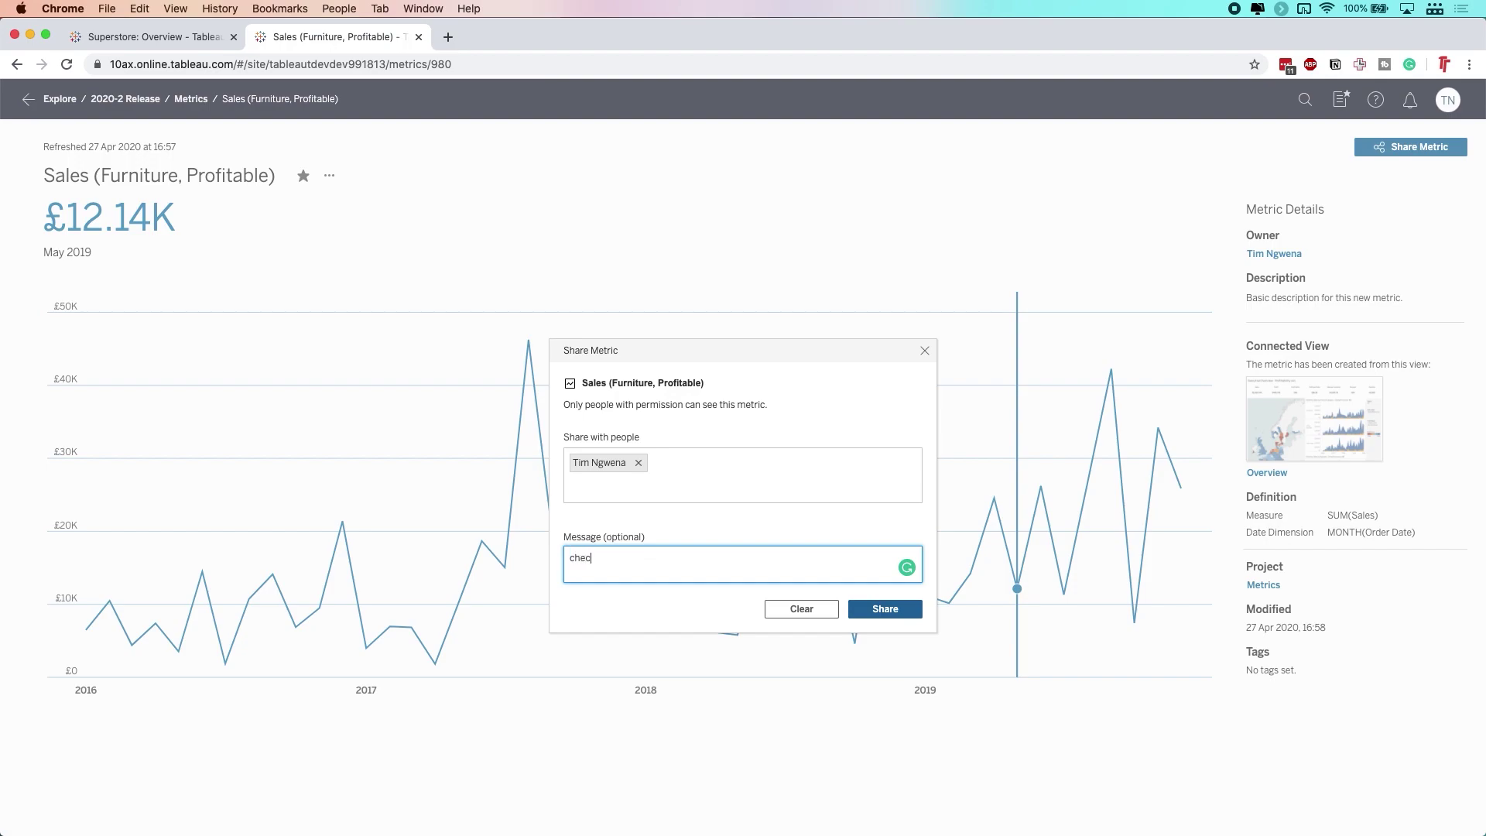
type("k out this metric")
left_click(852, 615)
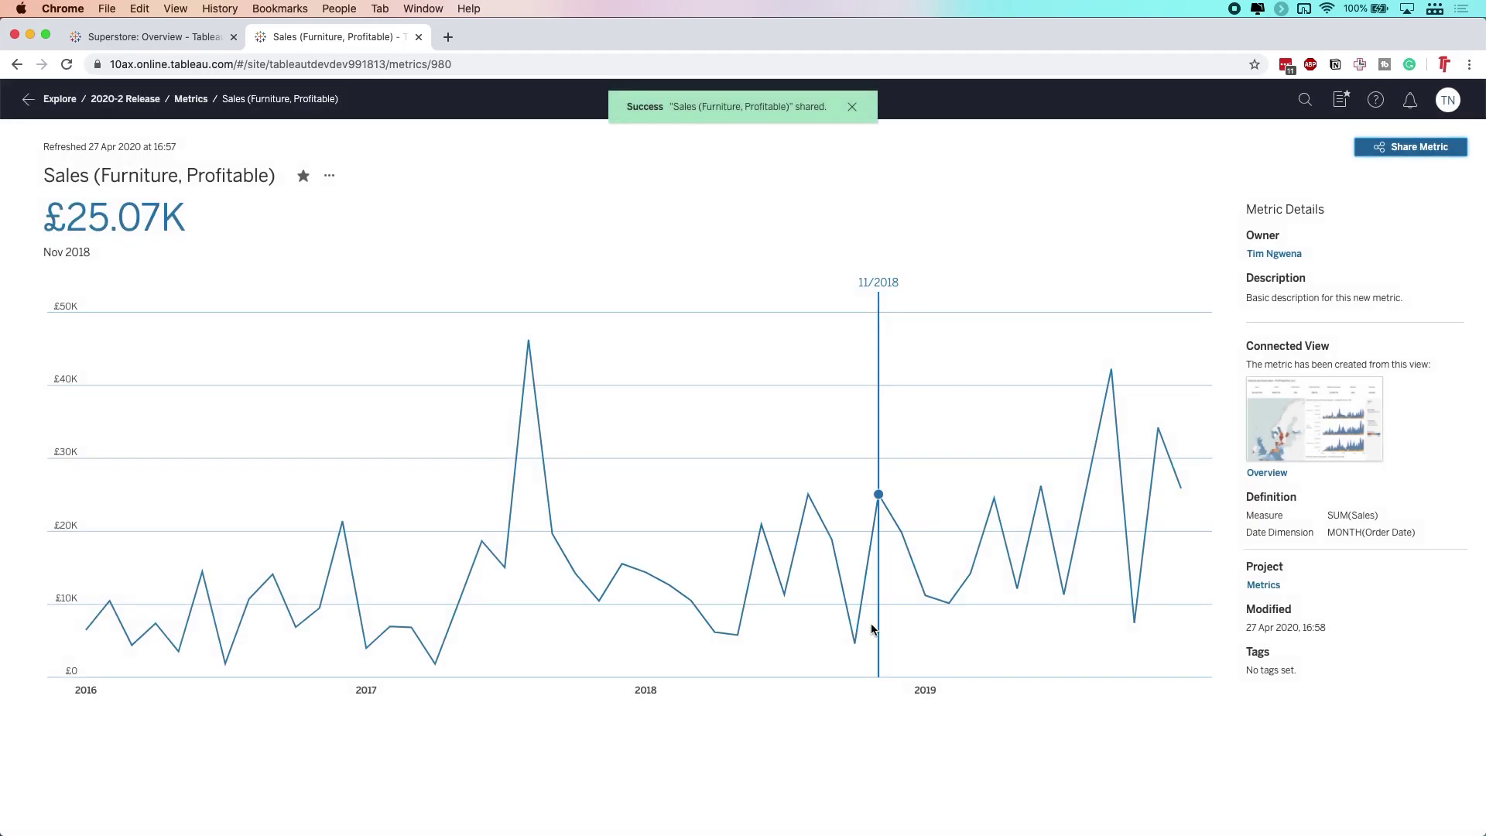
Create the Sales (Office Supplies, Profitable) and Sales (Technology, Profitable) metrics from the Overview dashboard
left_click(176, 41)
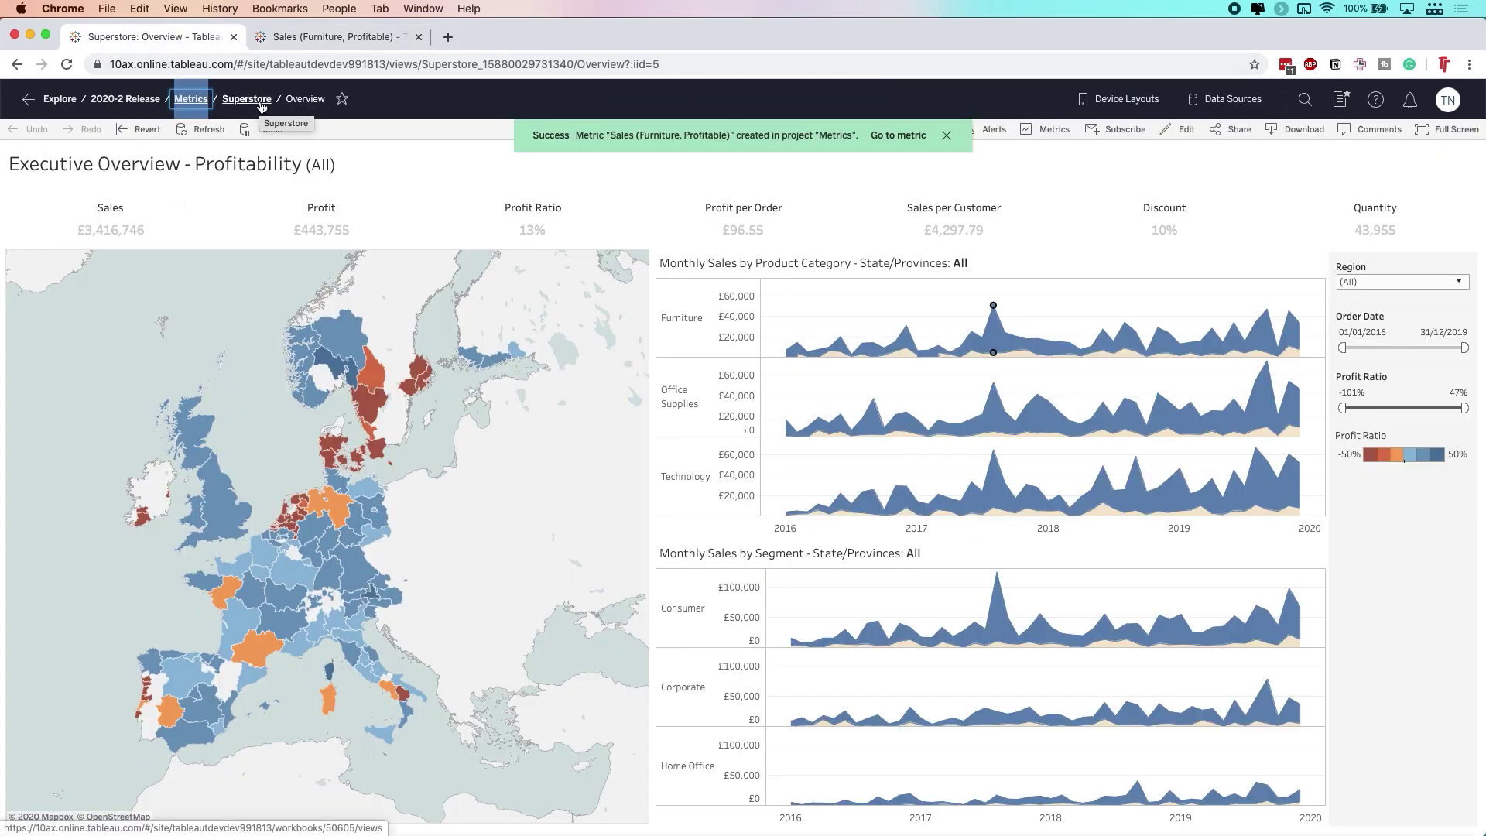
mouse_move(994, 386)
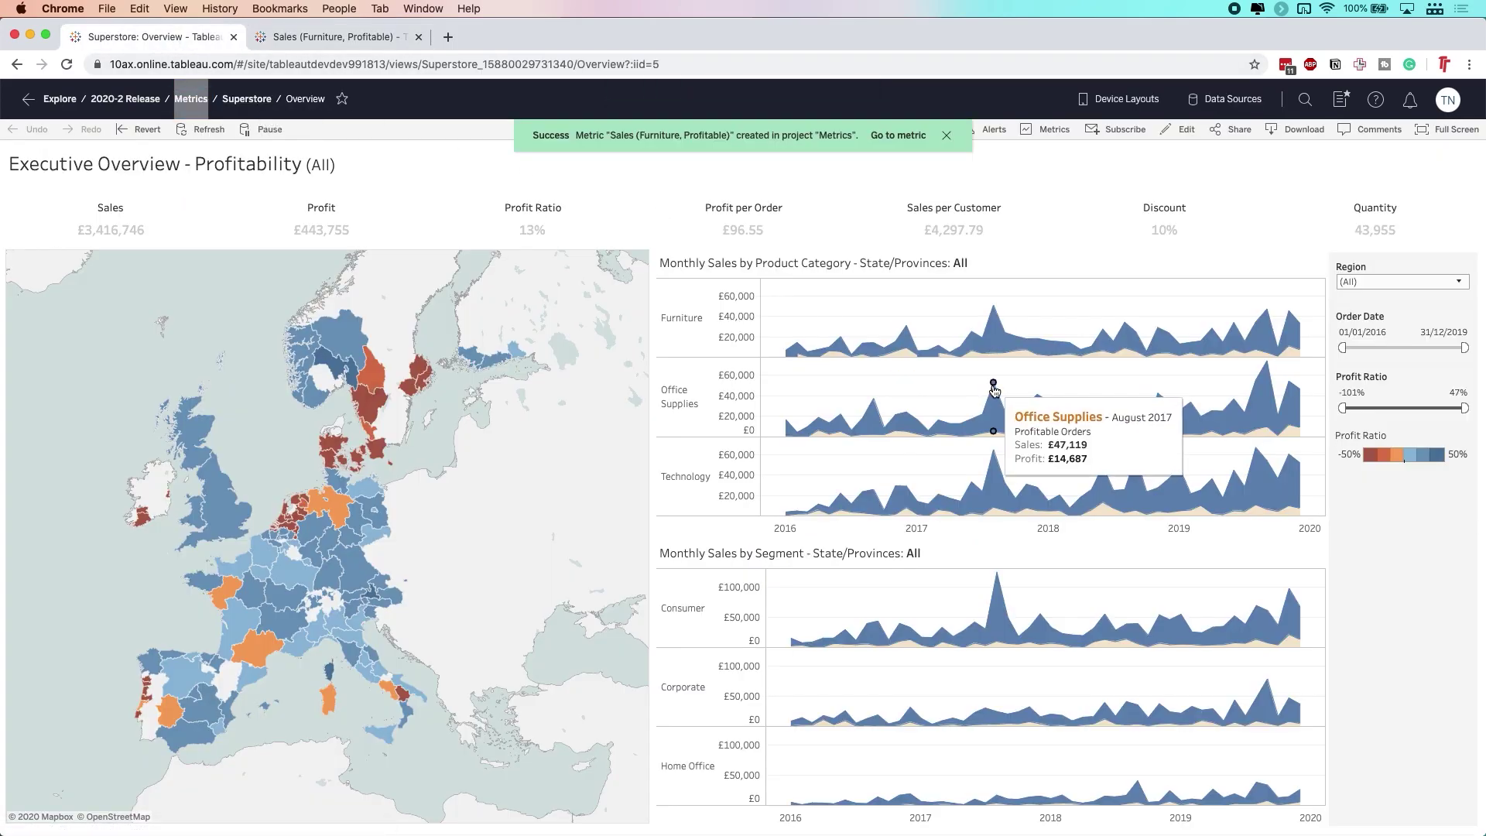
left_click(1049, 129)
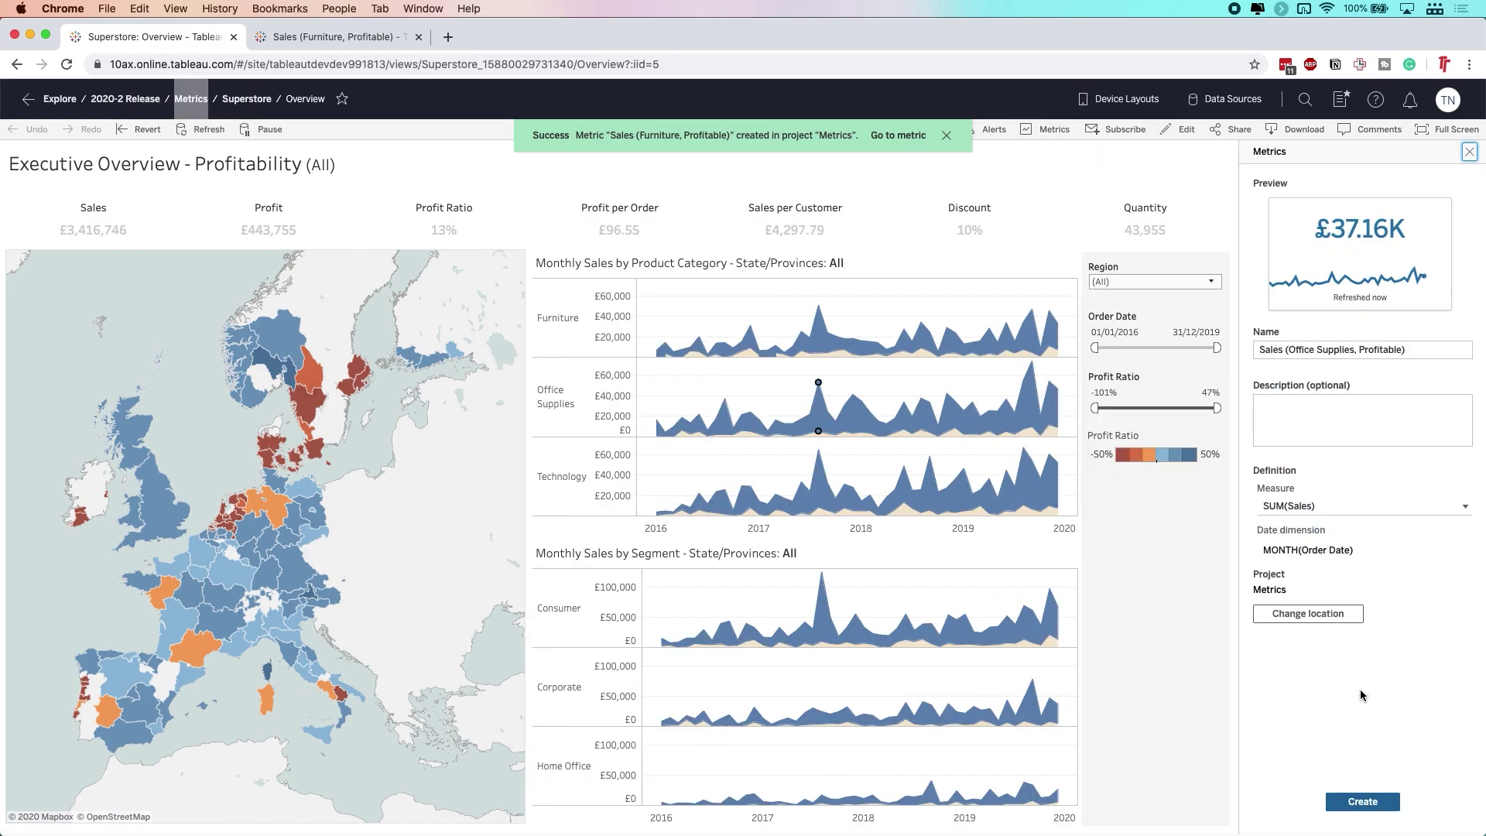
left_click(1361, 801)
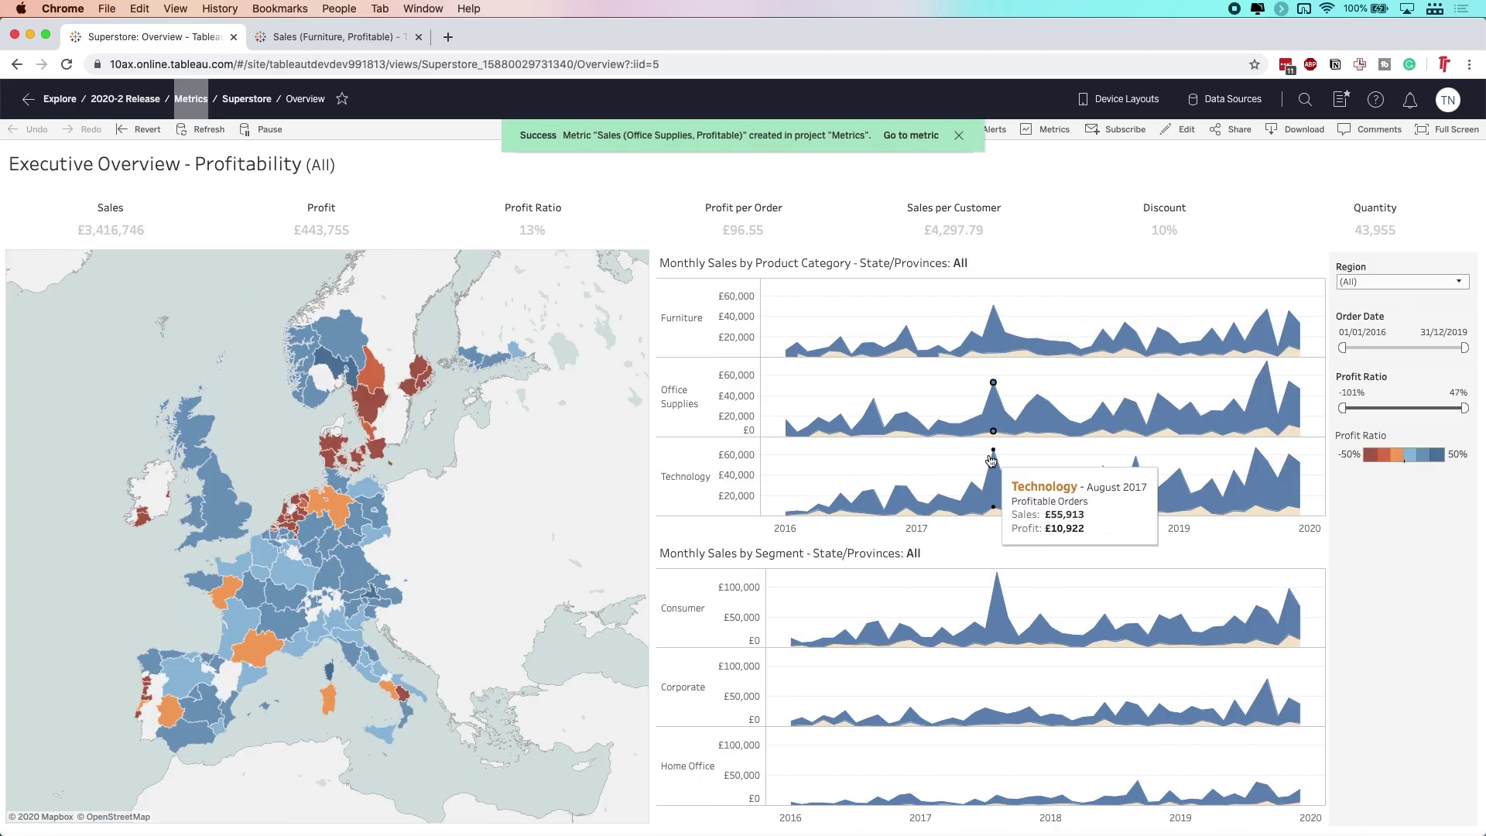
left_click(1048, 129)
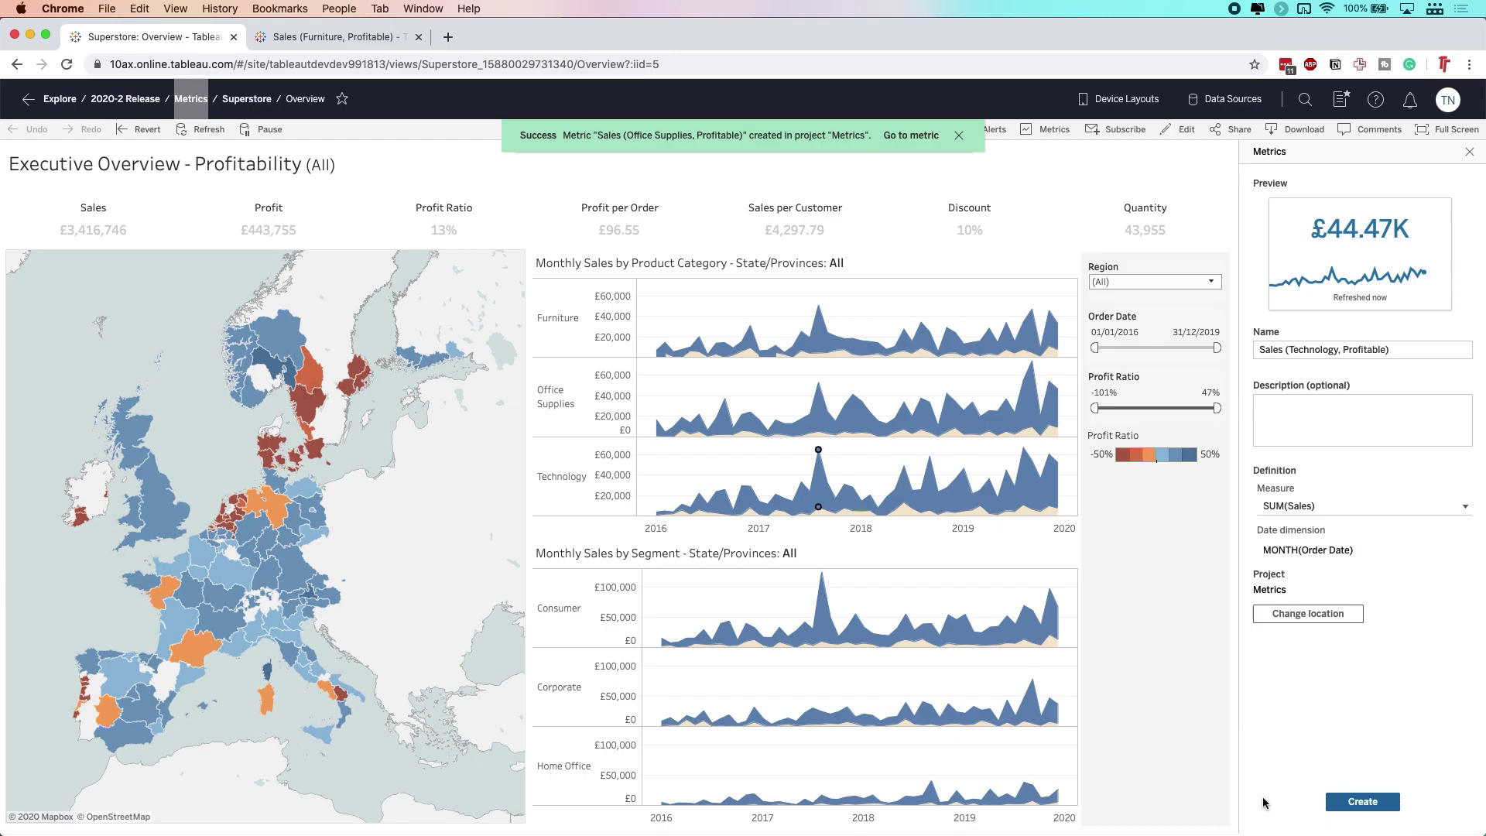
left_click(1362, 801)
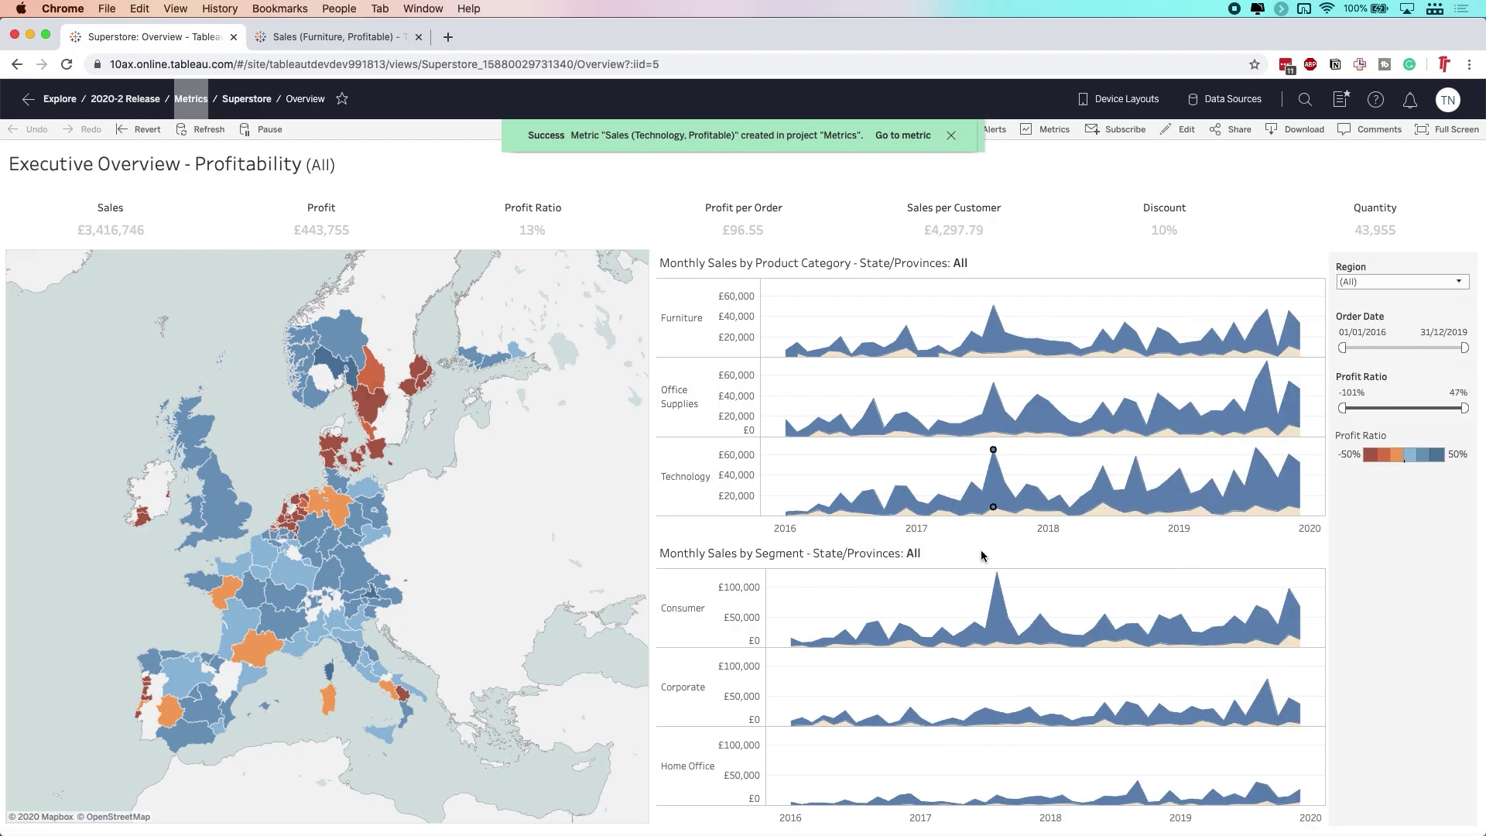
Create an AGG(Profit Ratio) metric for England, selected on the map
left_click(227, 516)
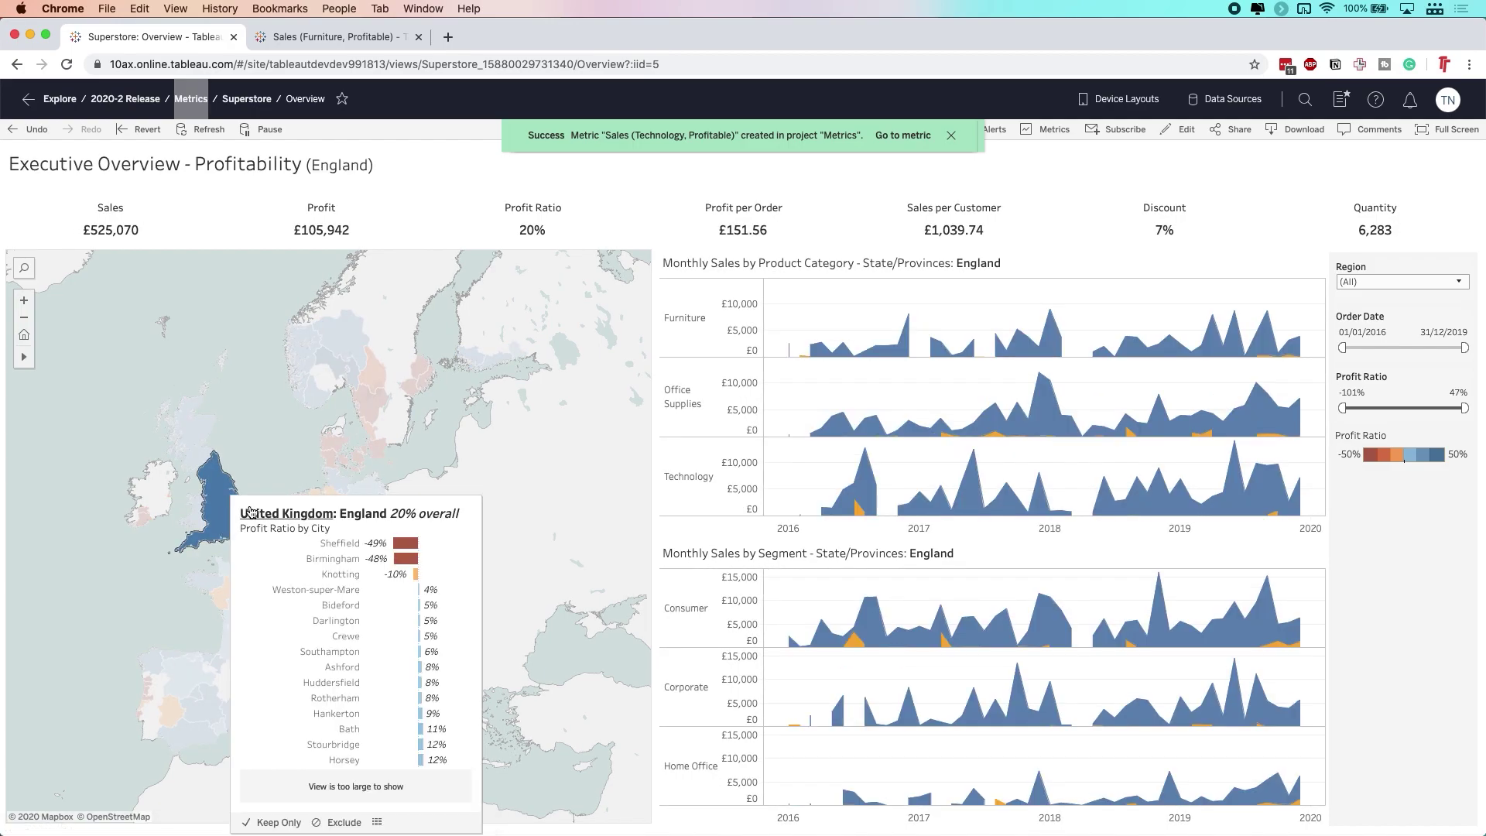
left_click(1049, 129)
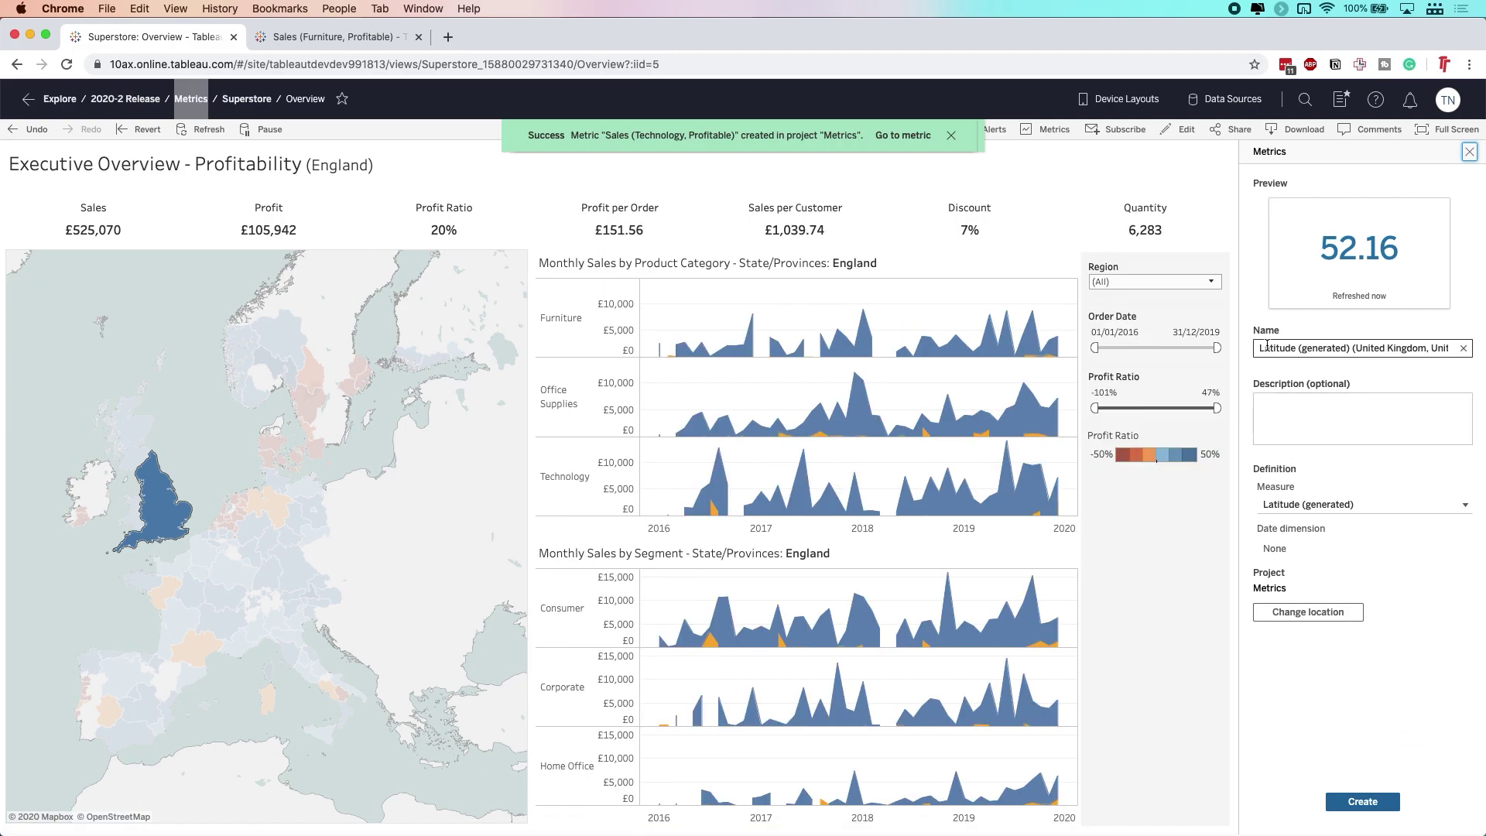
left_click(1363, 507)
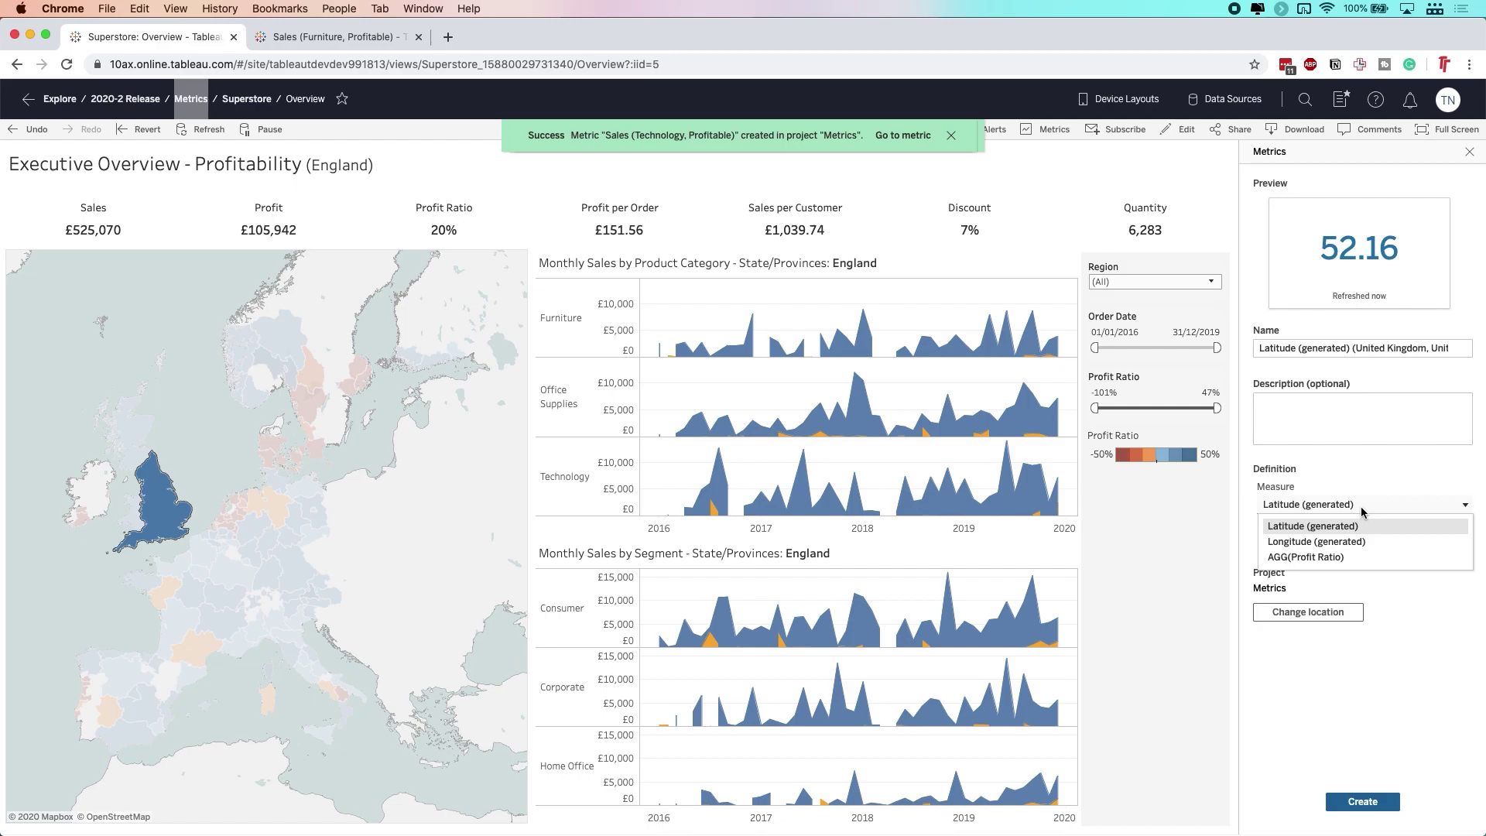
left_click(1353, 562)
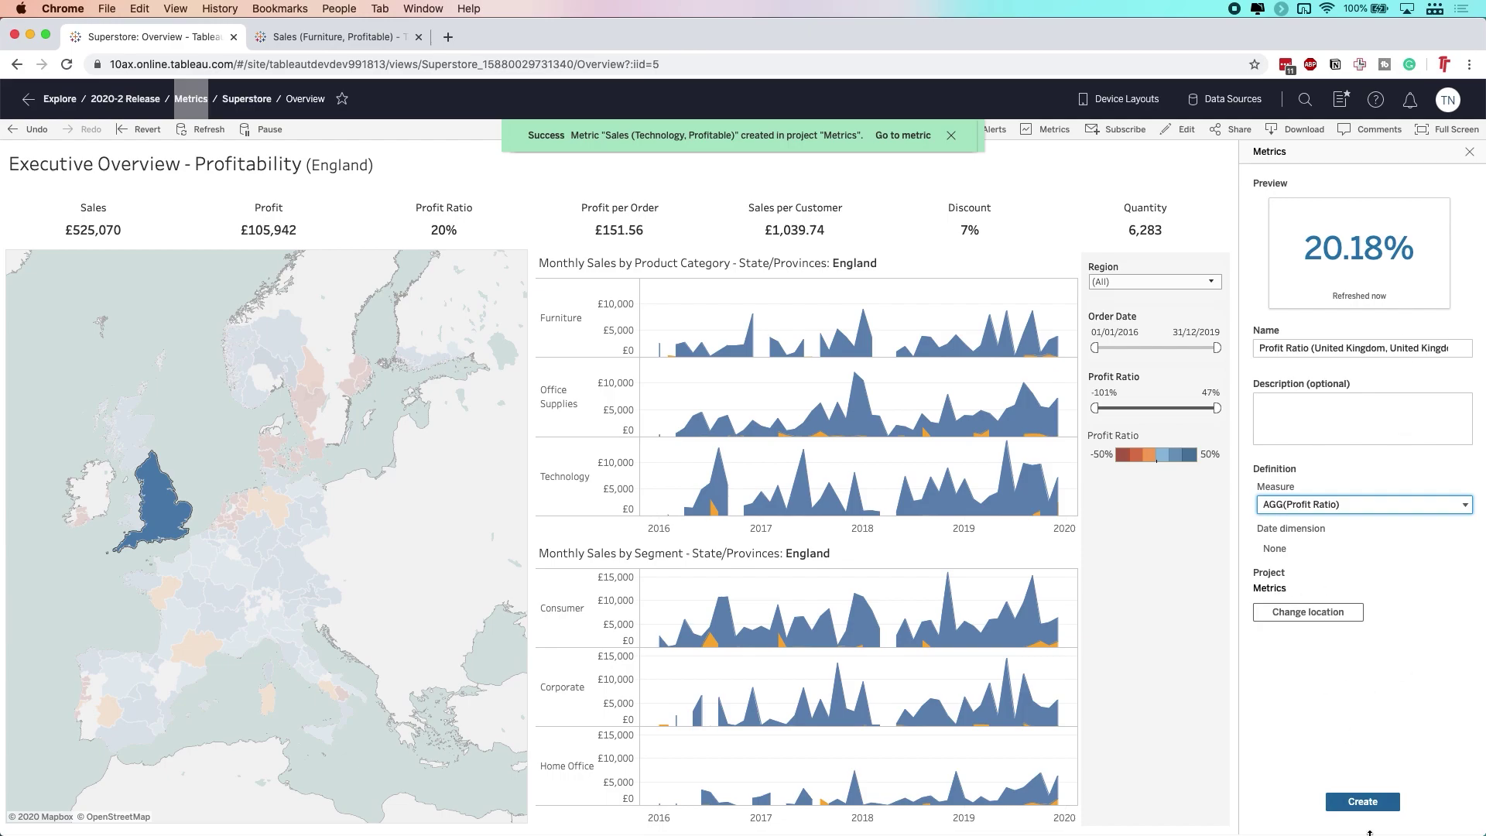
left_click(1367, 801)
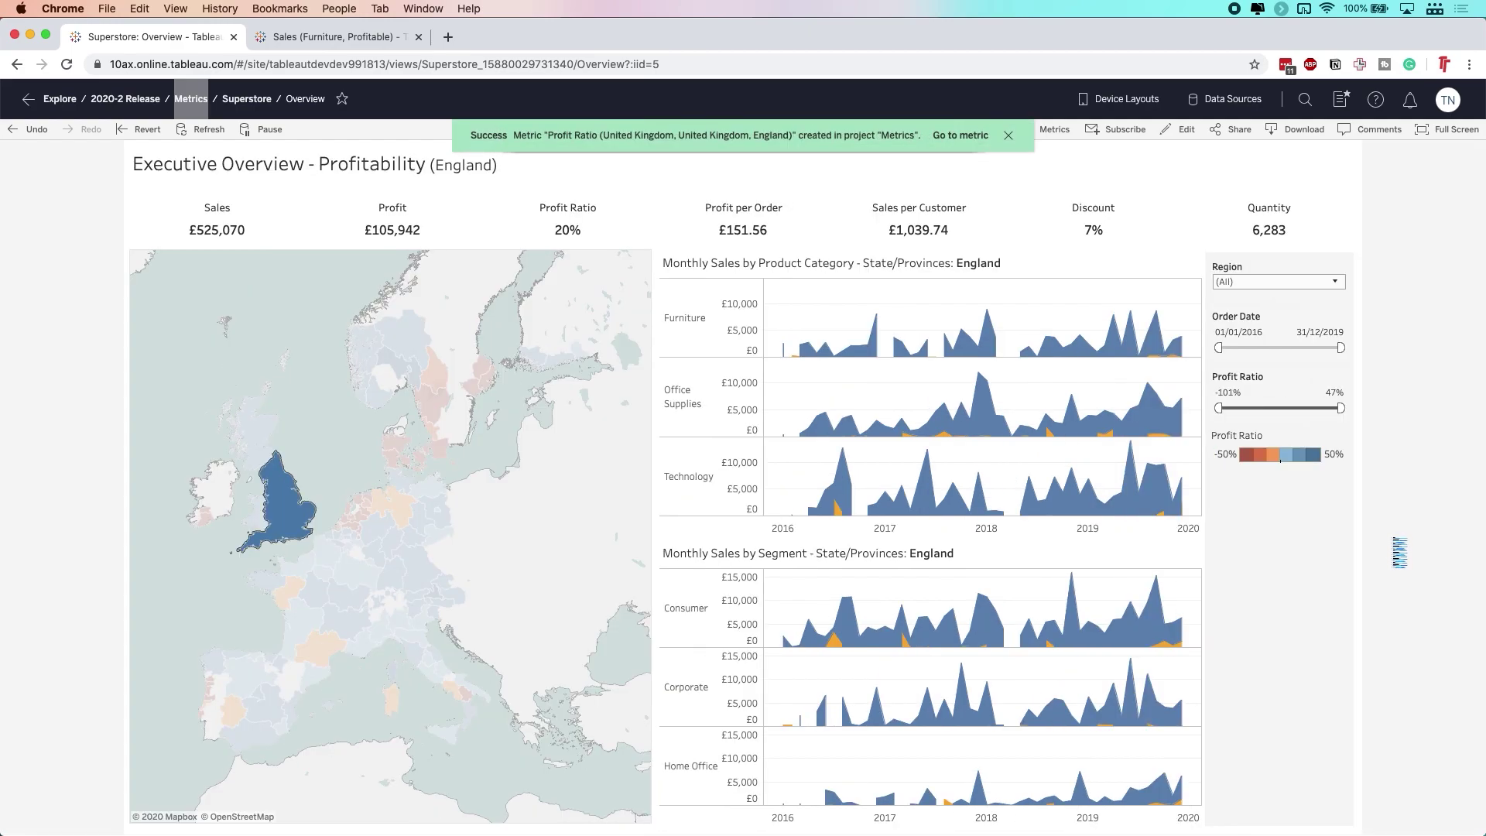
Go from the Furniture metric tab to the Metrics project and show its contents in List View
left_click(349, 35)
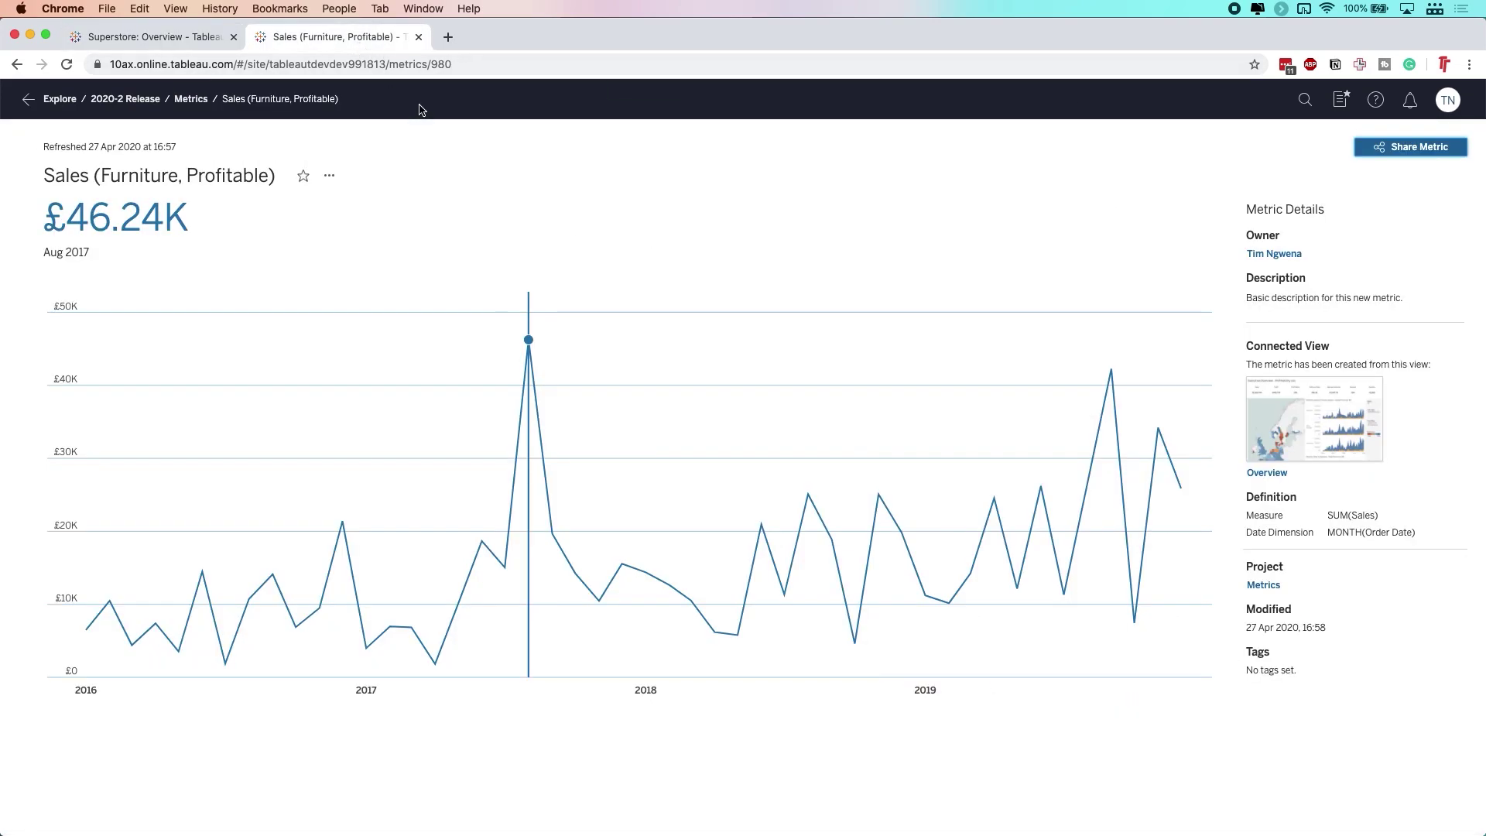
left_click(193, 100)
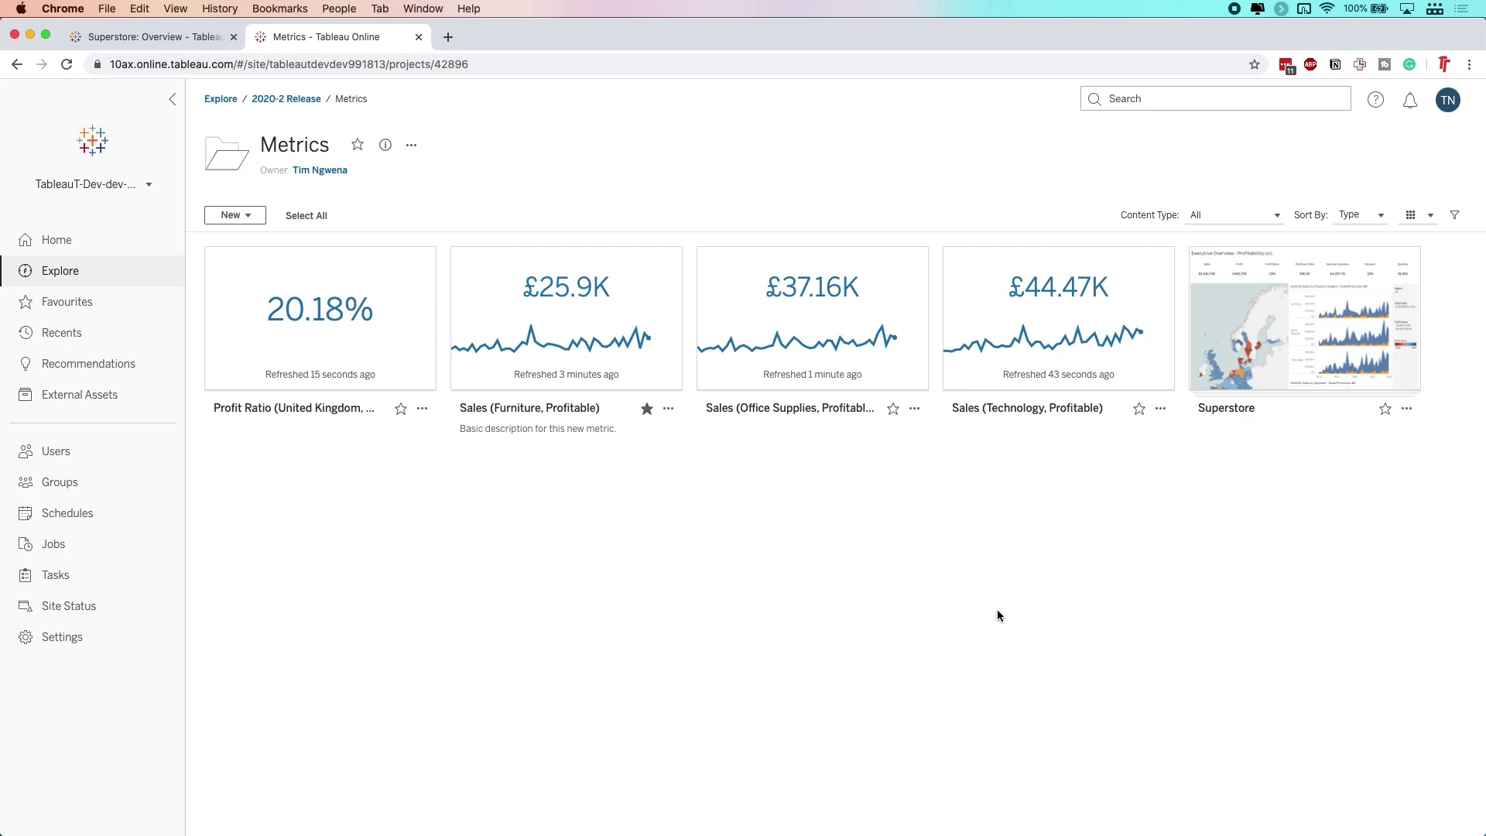
left_click(1419, 216)
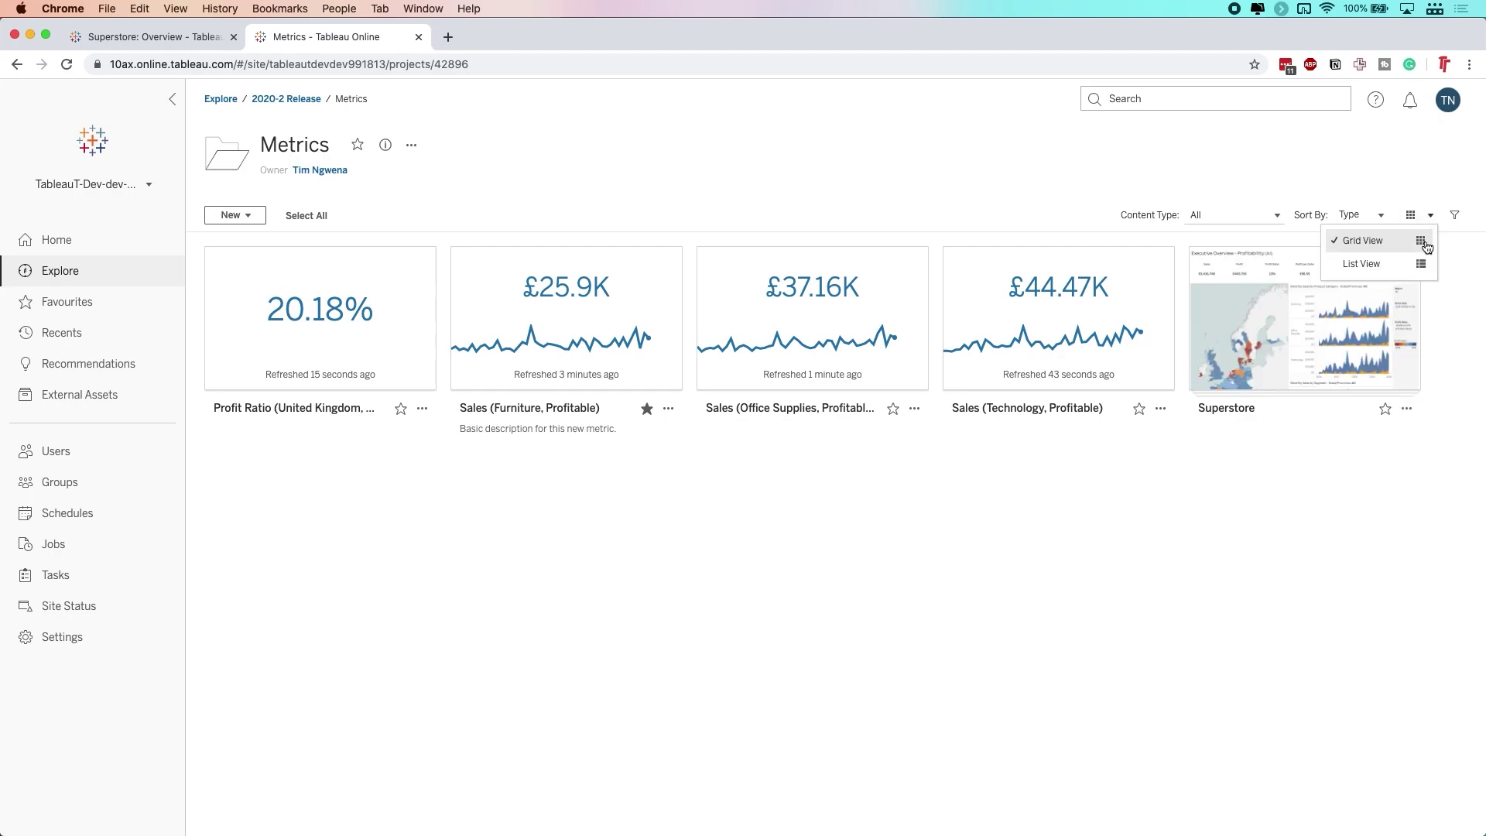
left_click(1411, 262)
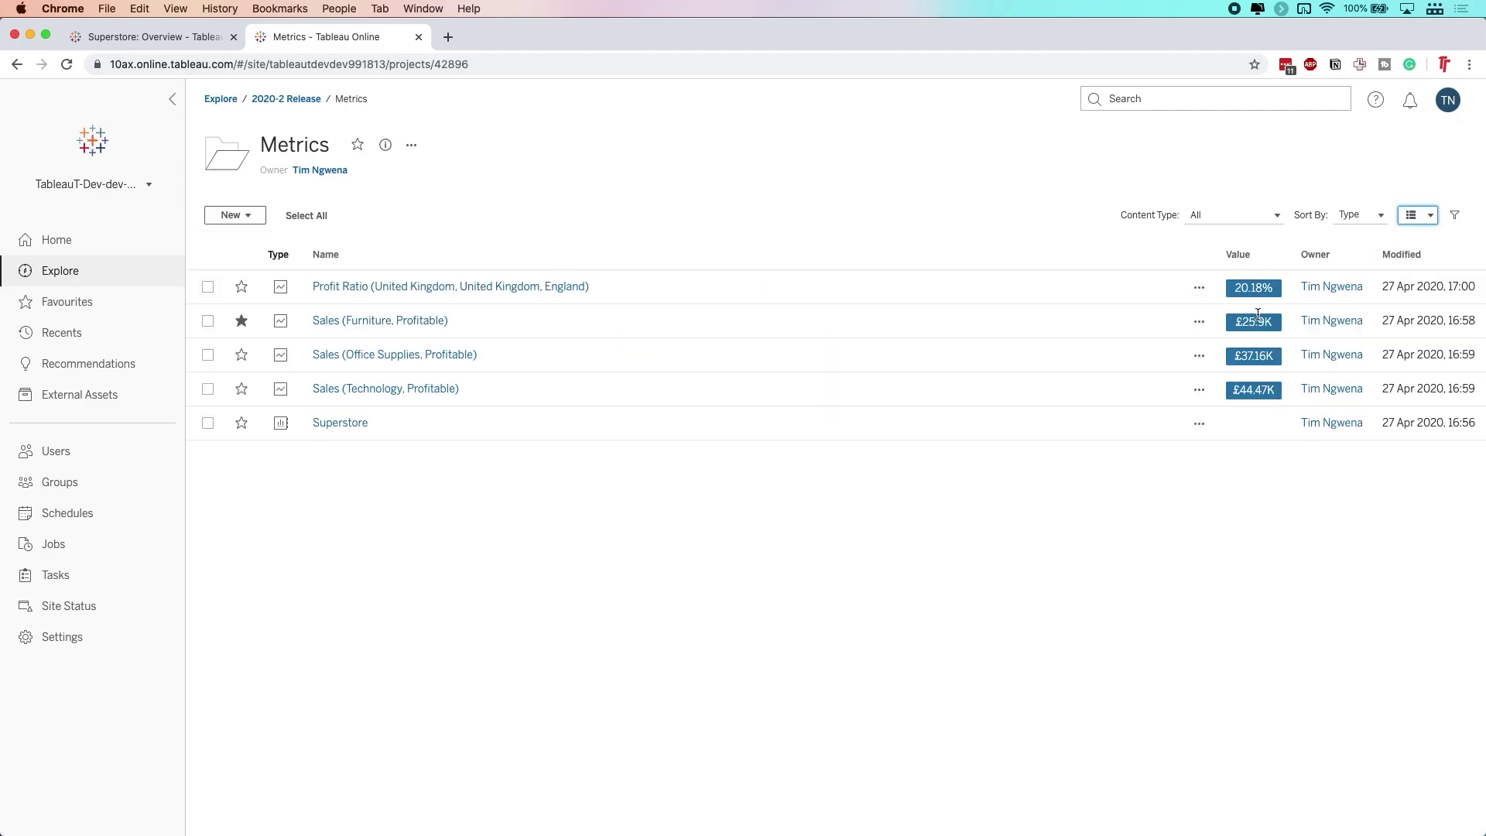